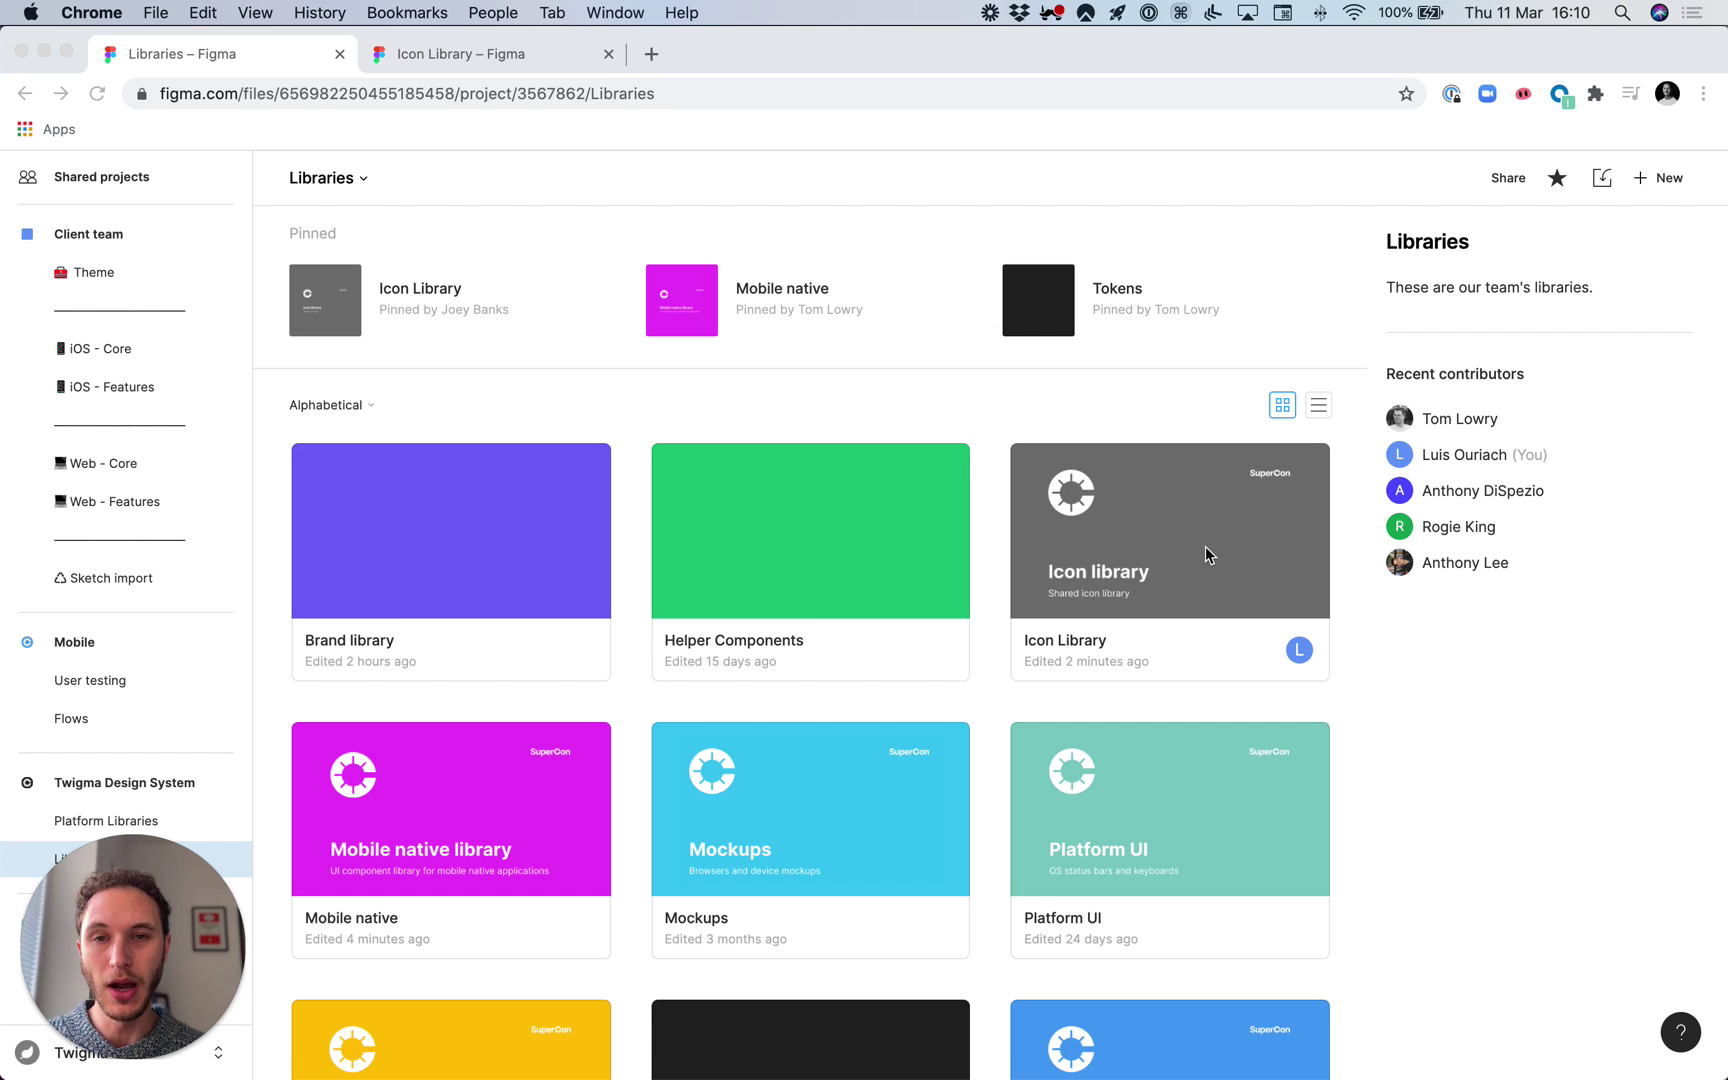
# Inspect the 3d_rotation icon in the Icon Library, then return to the team Libraries page
pyautogui.click(484, 57)
pyautogui.click(492, 394)
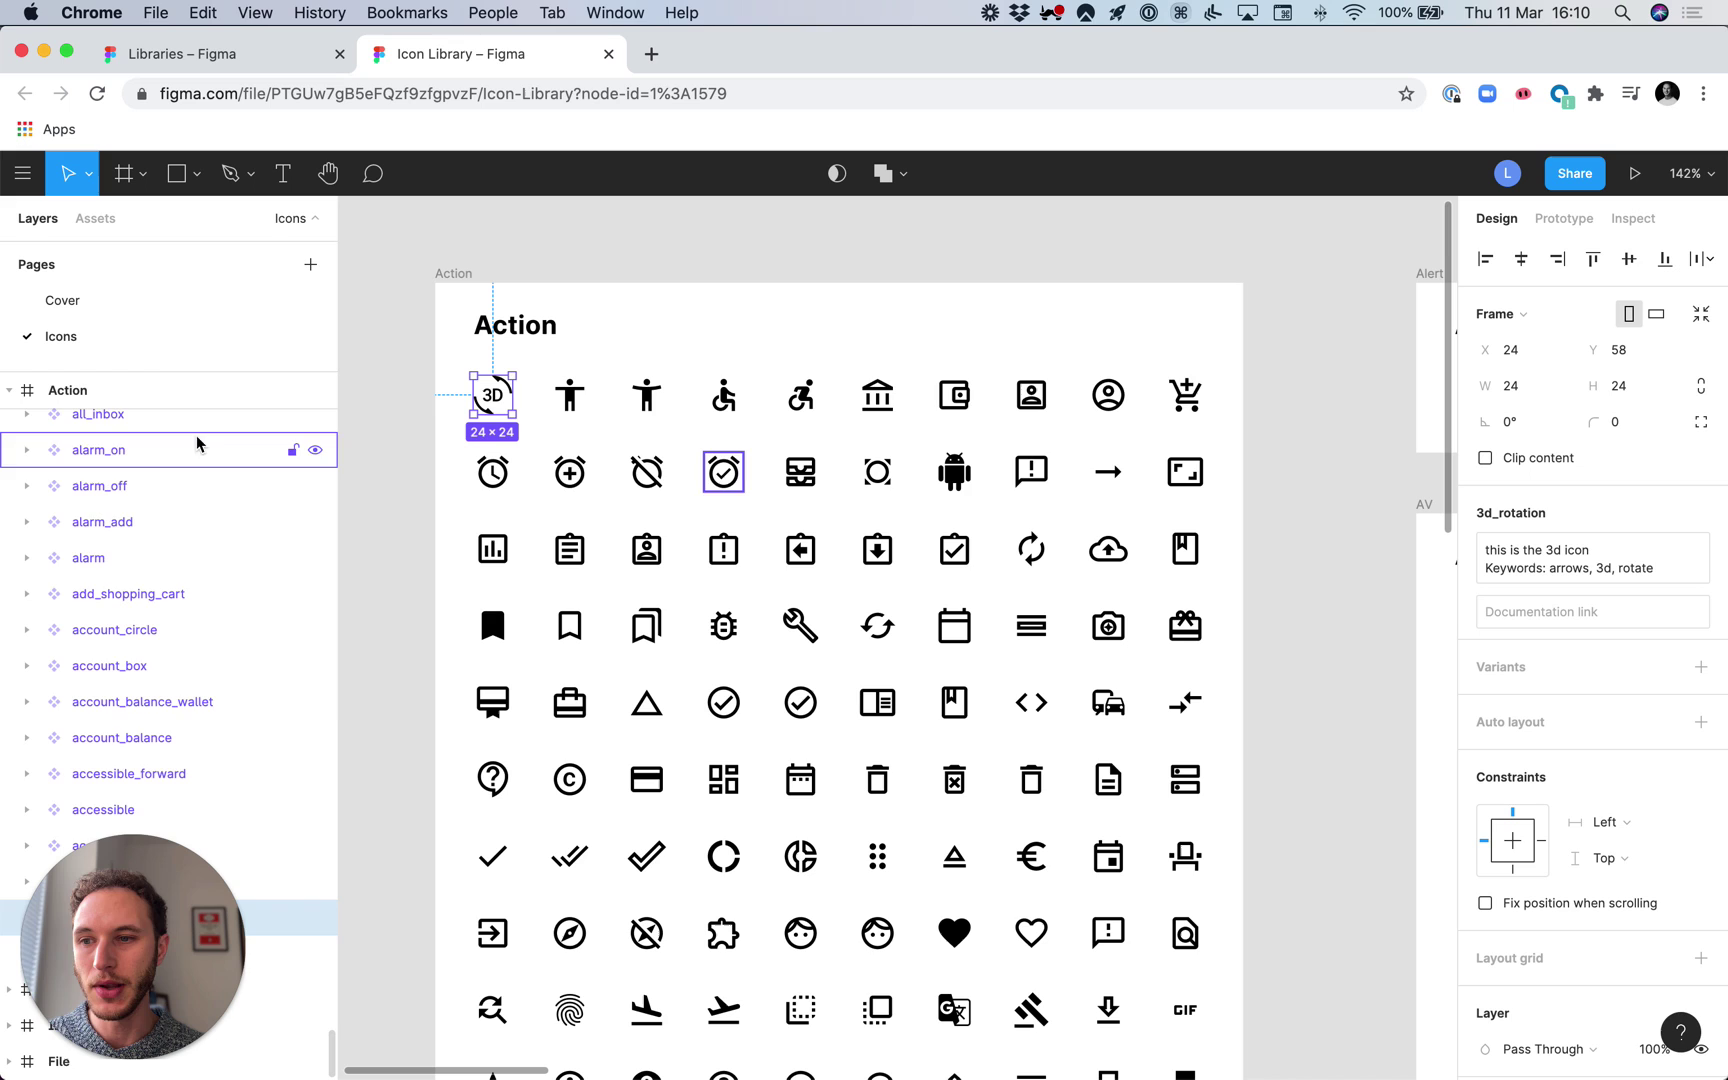
pyautogui.scroll(4, 128, 714)
pyautogui.scroll(1, 139, 714)
pyautogui.click(412, 463)
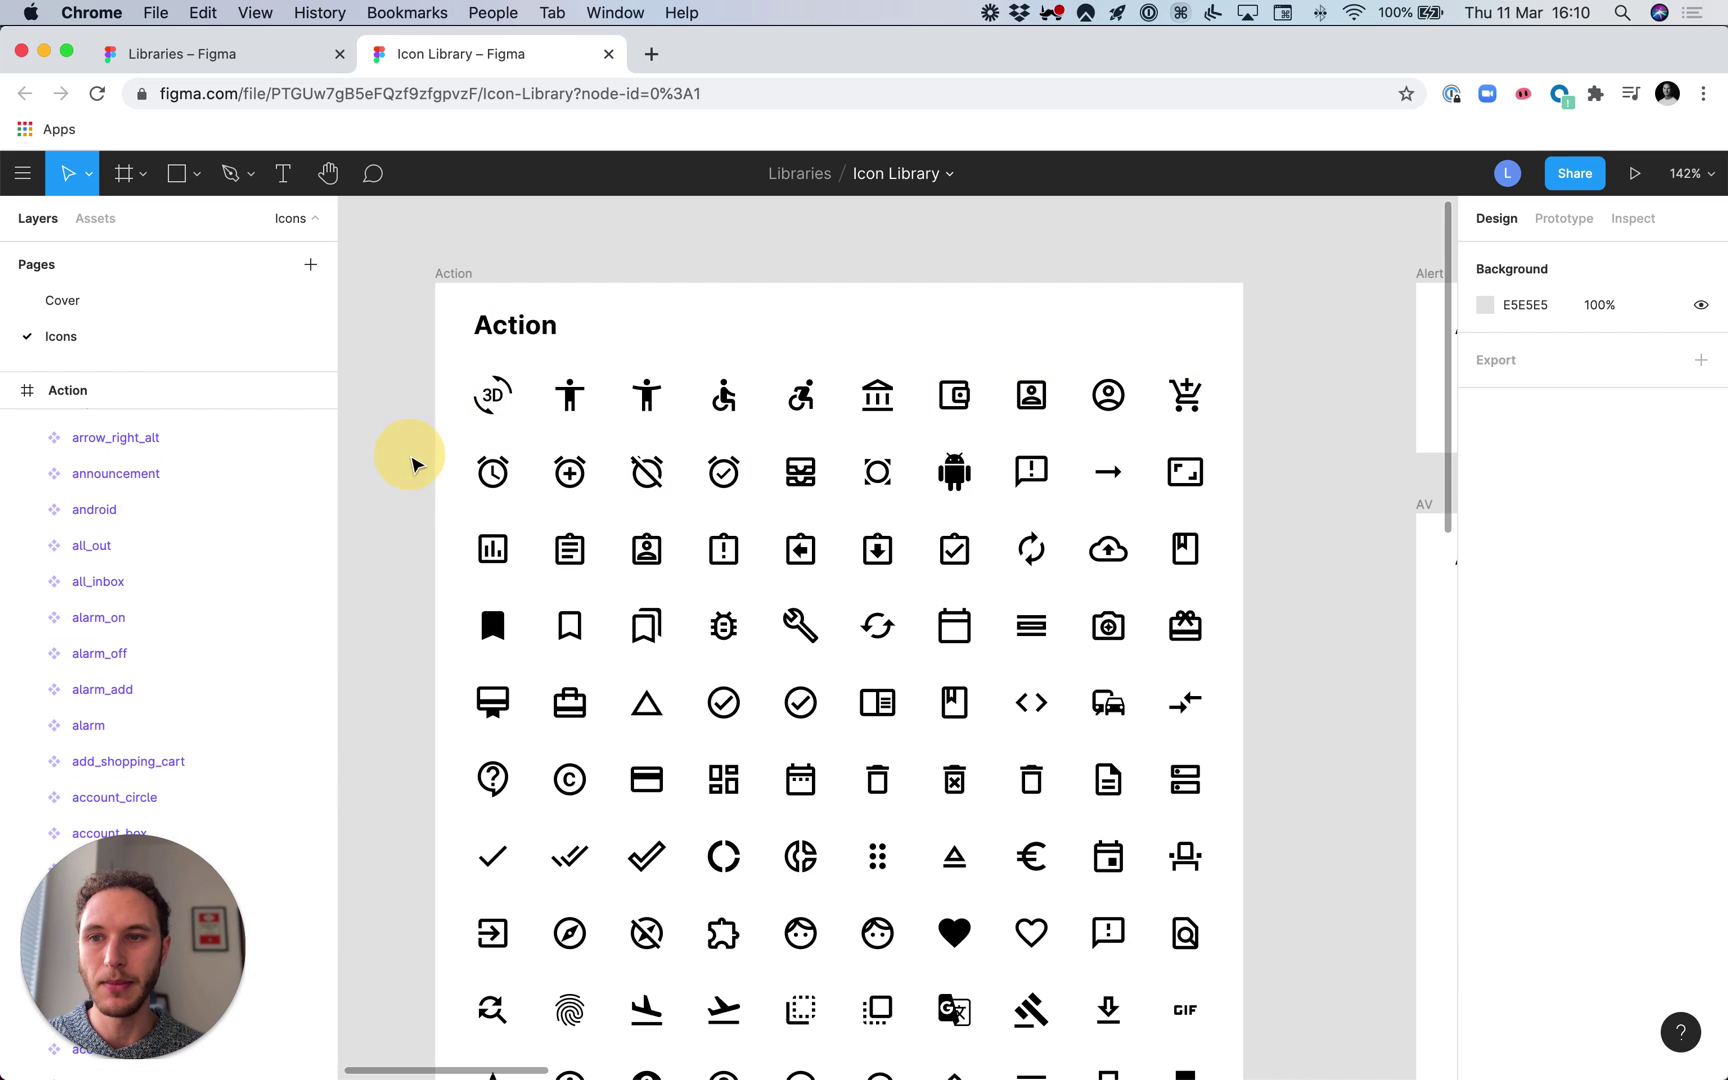
pyautogui.click(212, 55)
pyautogui.scroll(2, 93, 365)
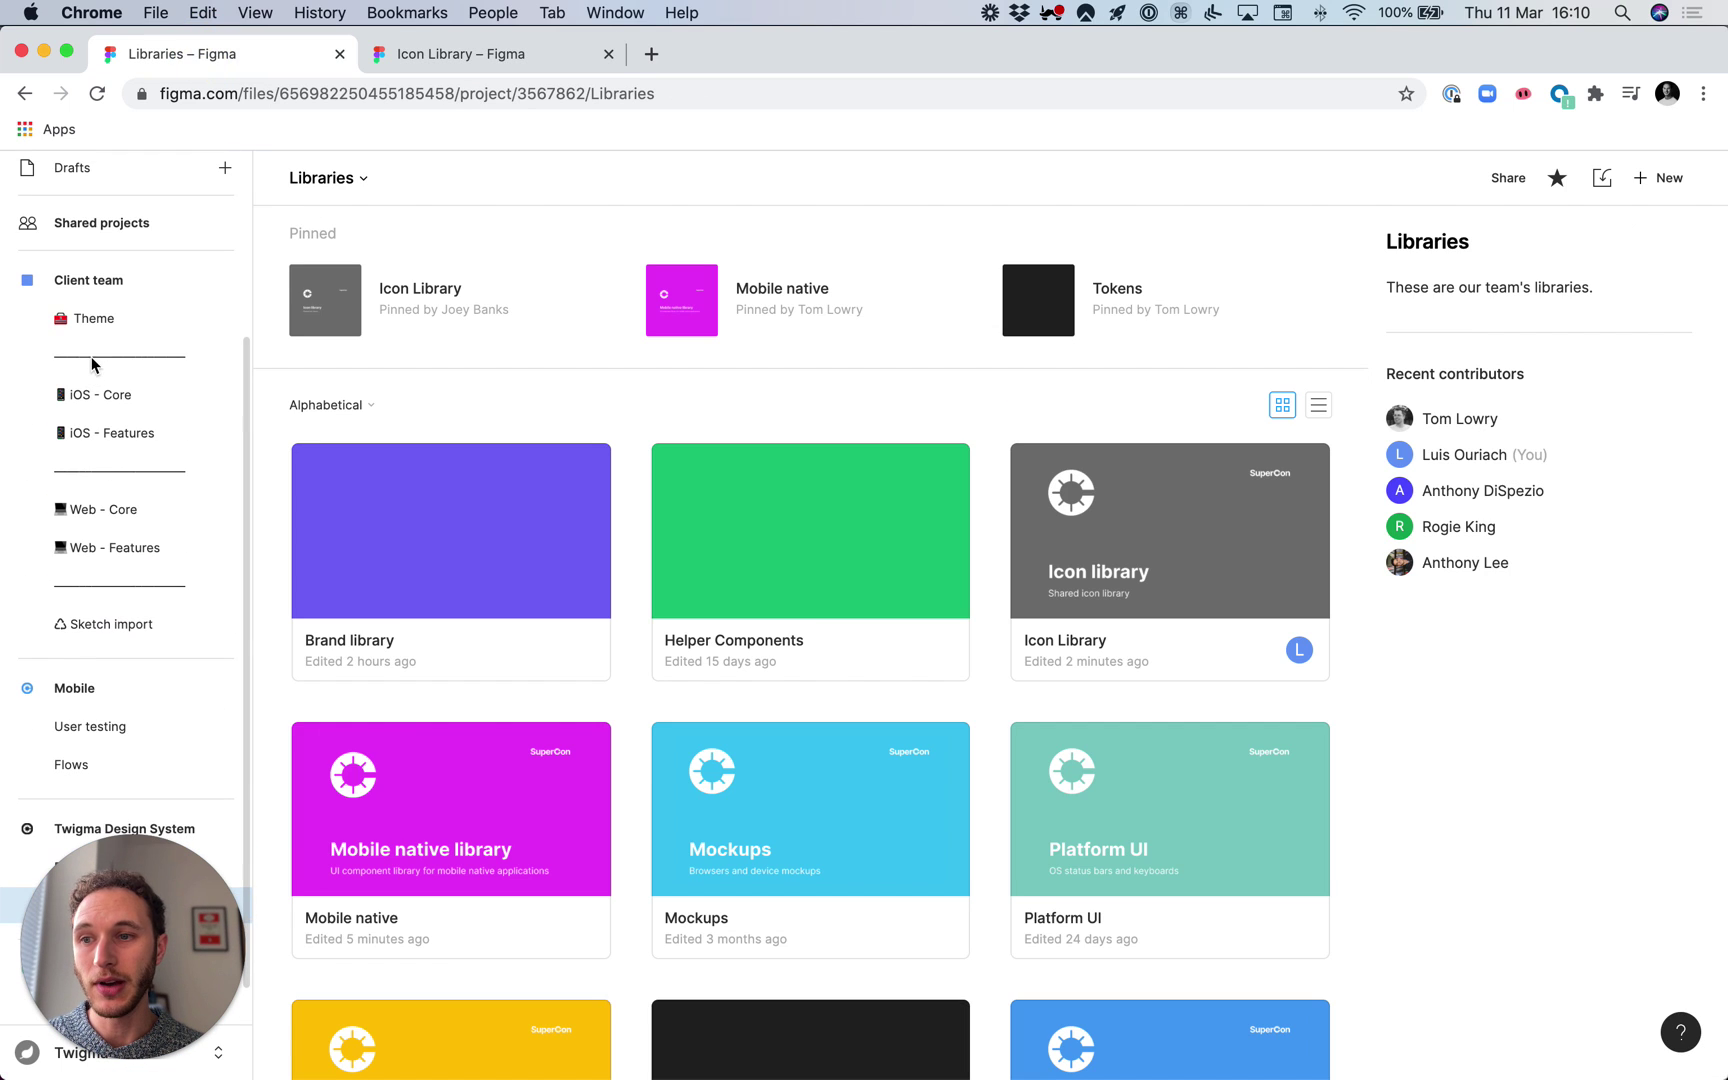
# Create a new blank-canvas design file in the Theme project
pyautogui.click(130, 307)
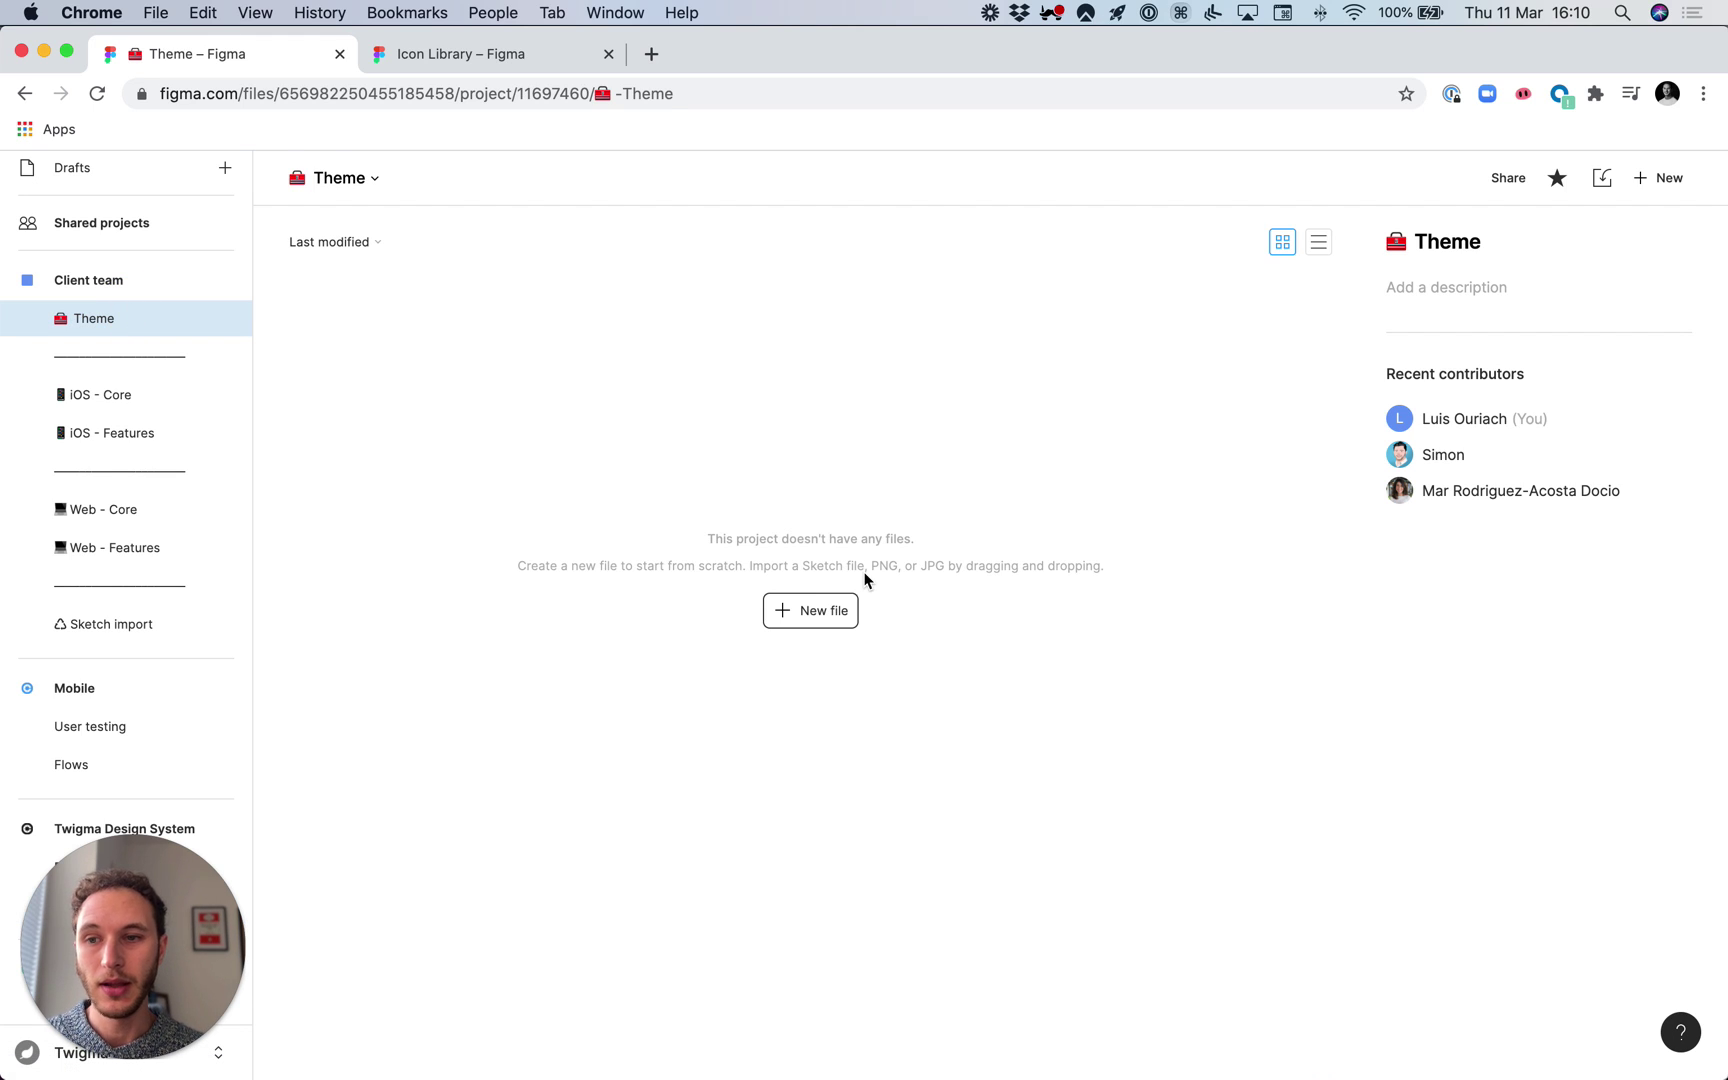
pyautogui.click(831, 611)
pyautogui.click(752, 402)
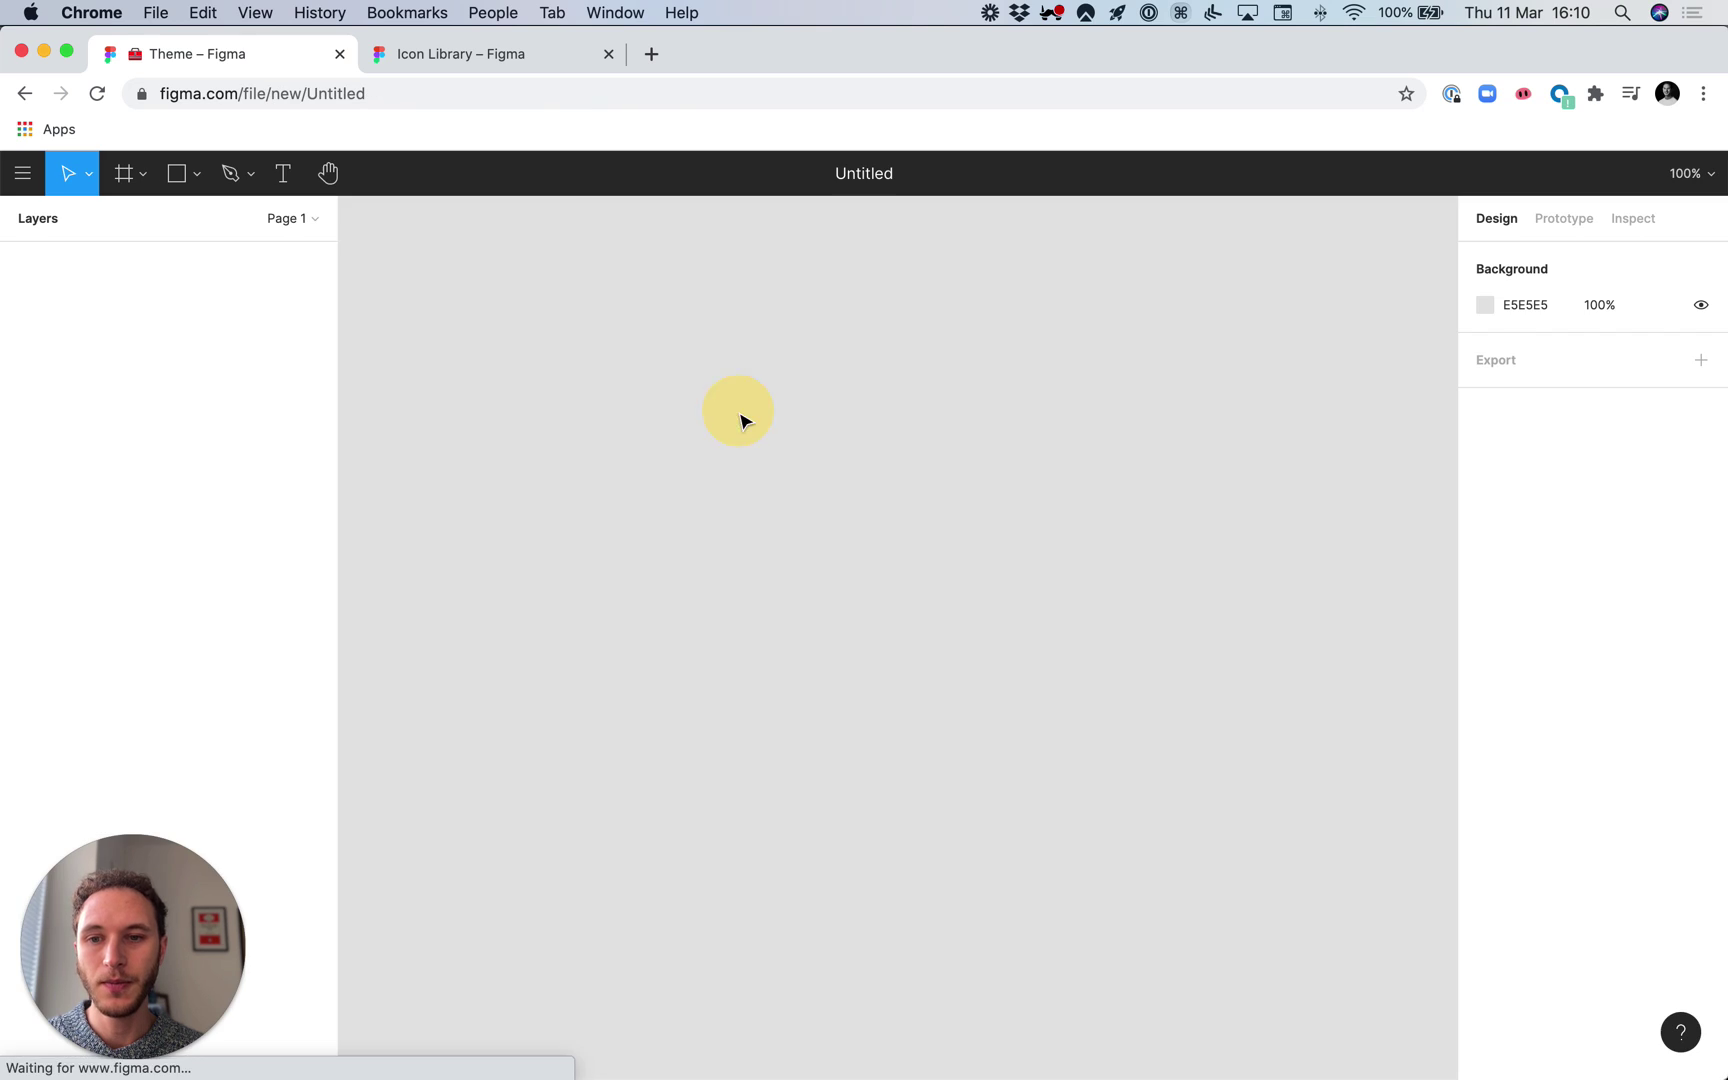
# Copy the top four rows of icons from the Icon Library into the new file
pyautogui.click(490, 54)
pyautogui.moveTo(420, 367)
pyautogui.mouseDown()
pyautogui.moveTo(1254, 671)
pyautogui.moveTo(1234, 662)
pyautogui.mouseUp()
pyautogui.hotkey('ctrl', 'c')
pyautogui.click(301, 55)
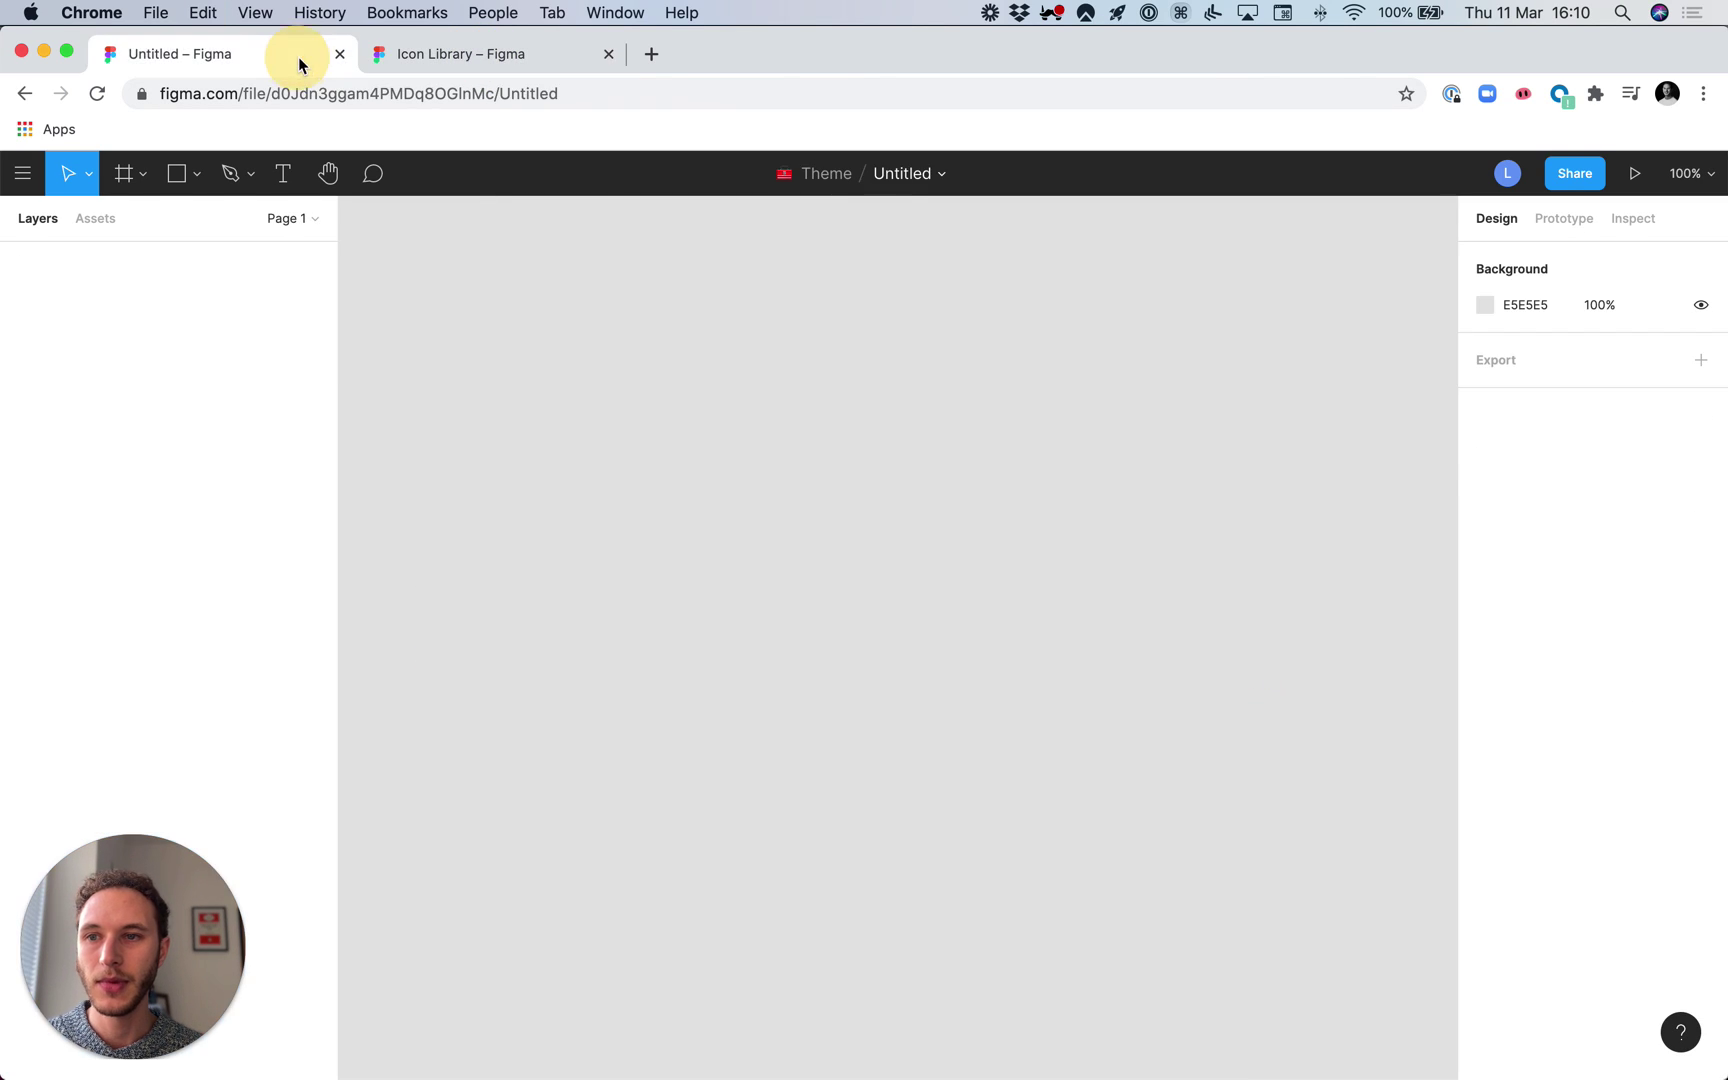
pyautogui.hotkey('ctrl', 'v')
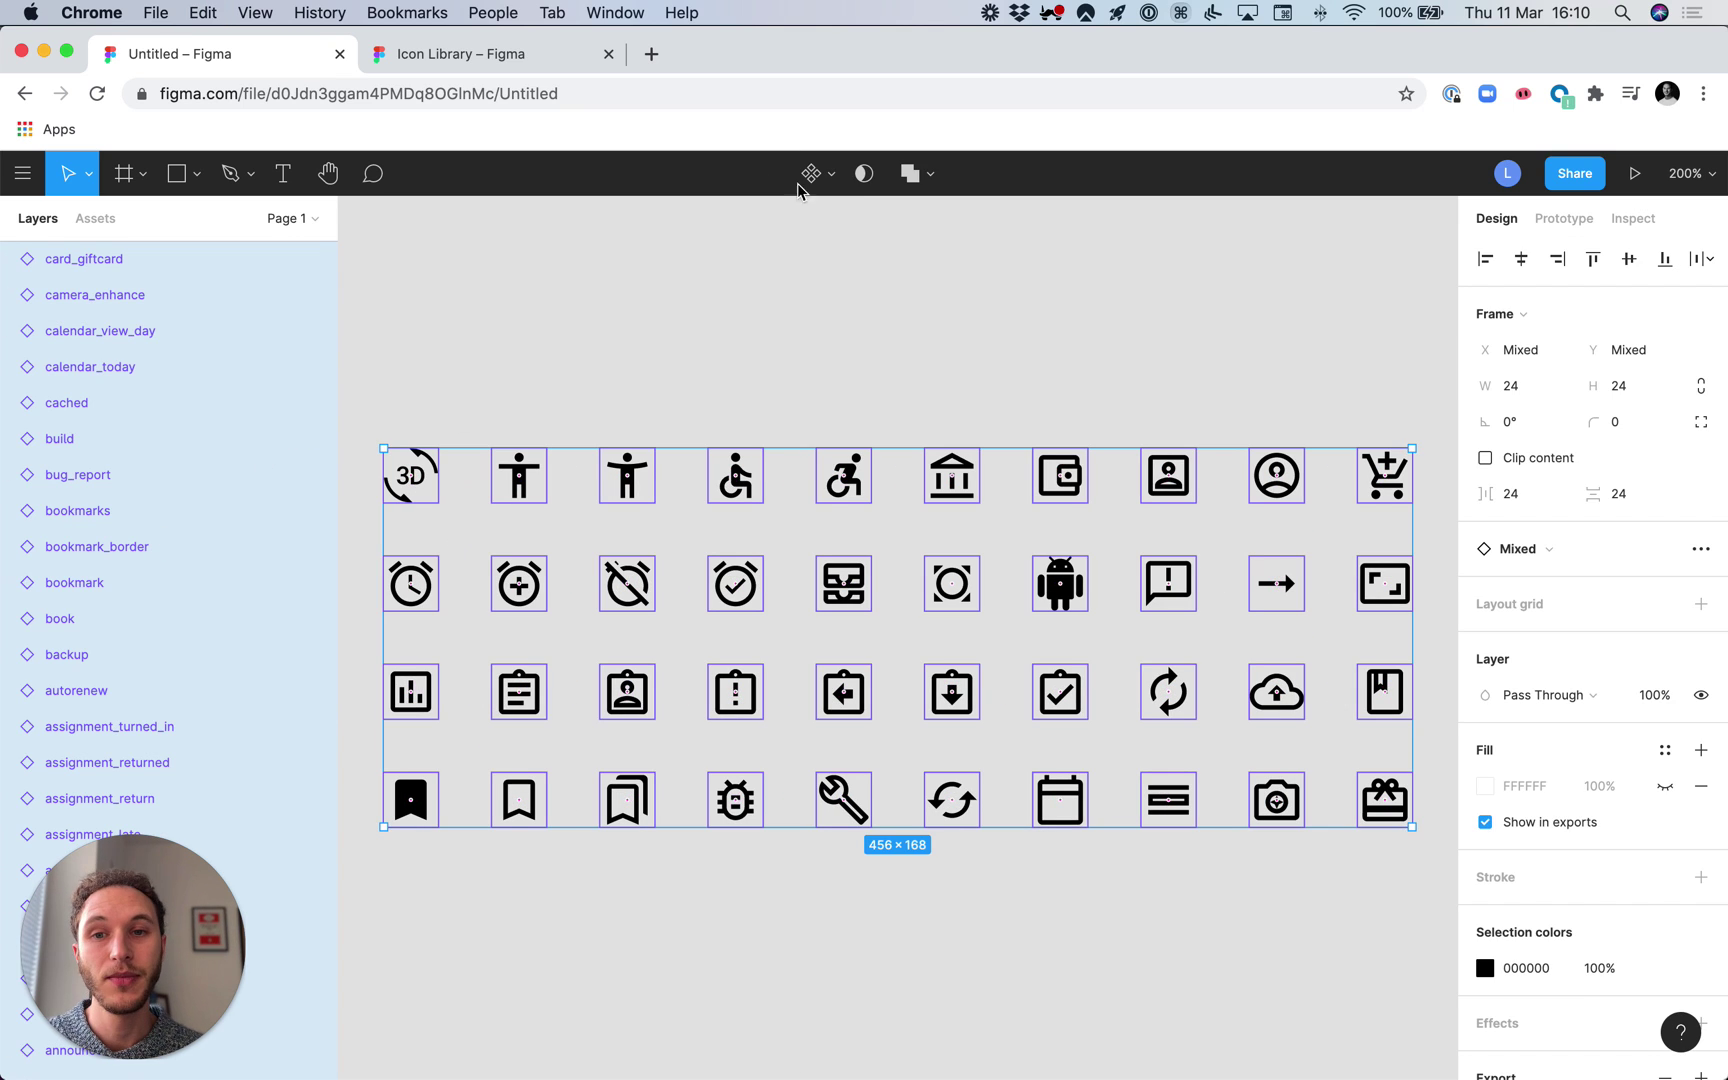
# Convert all 40 pasted icons into separate components and begin renaming the file
pyautogui.click(829, 174)
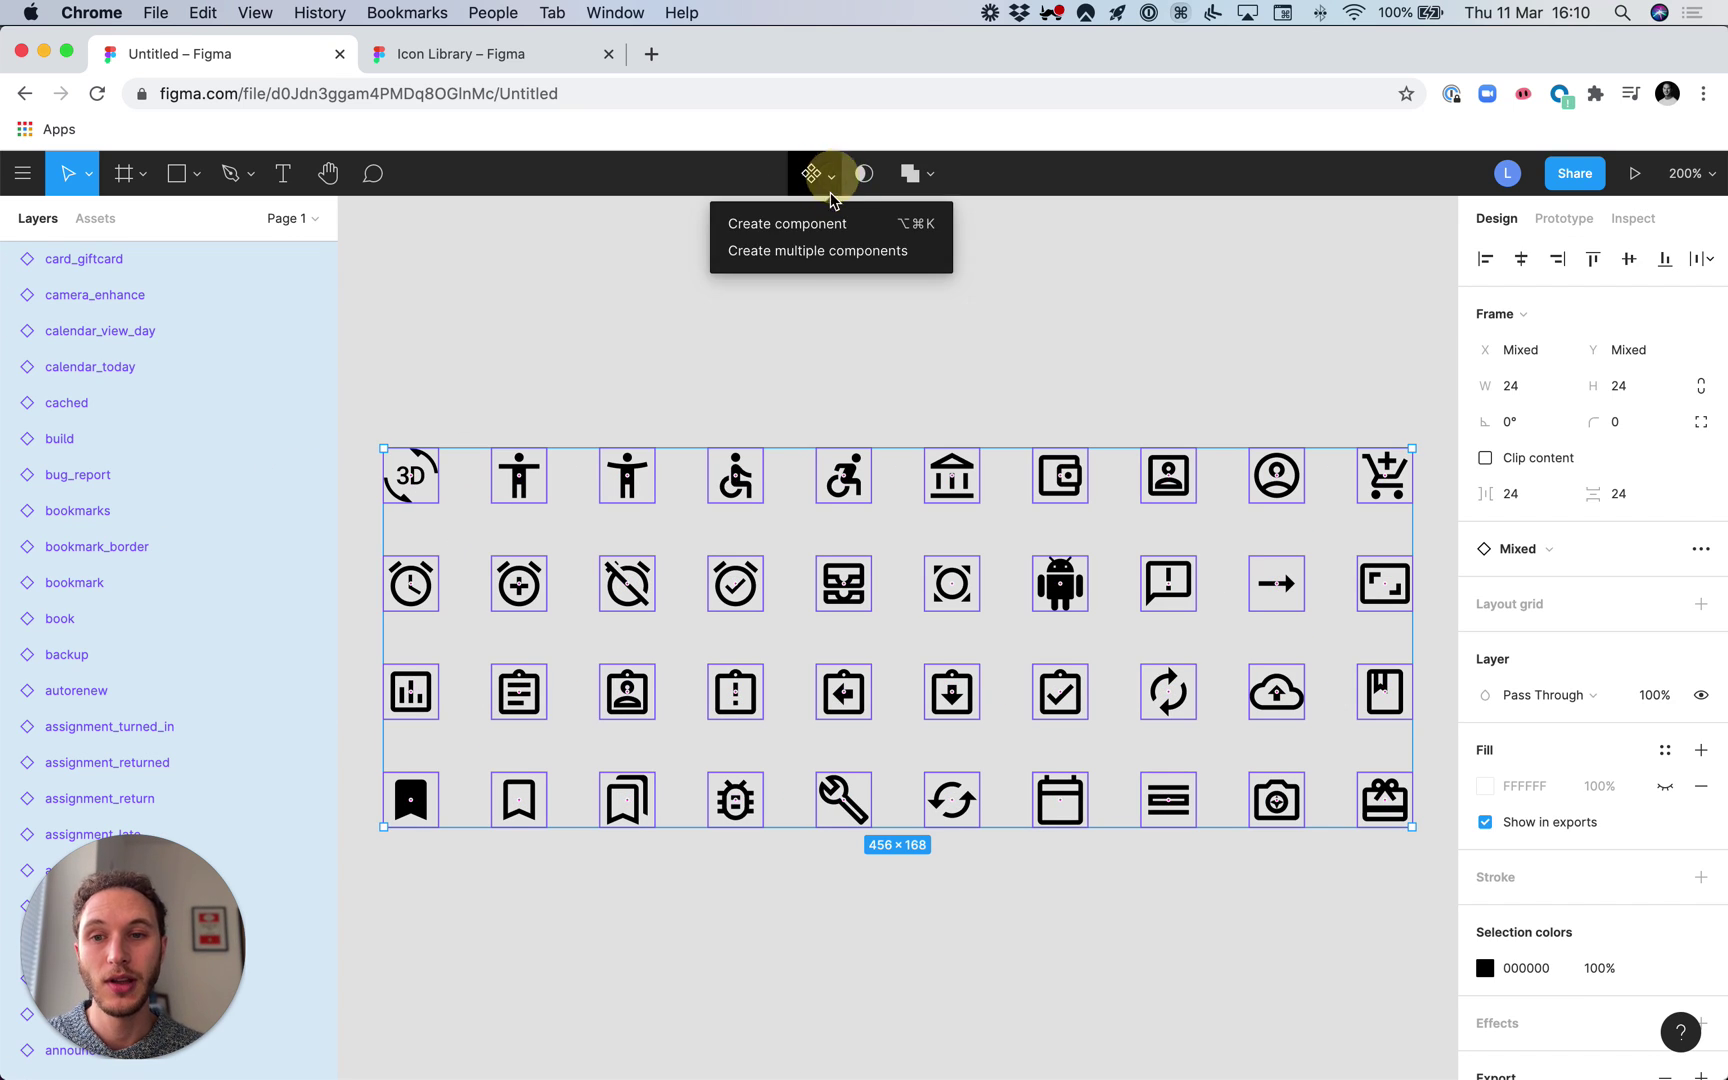
pyautogui.click(811, 263)
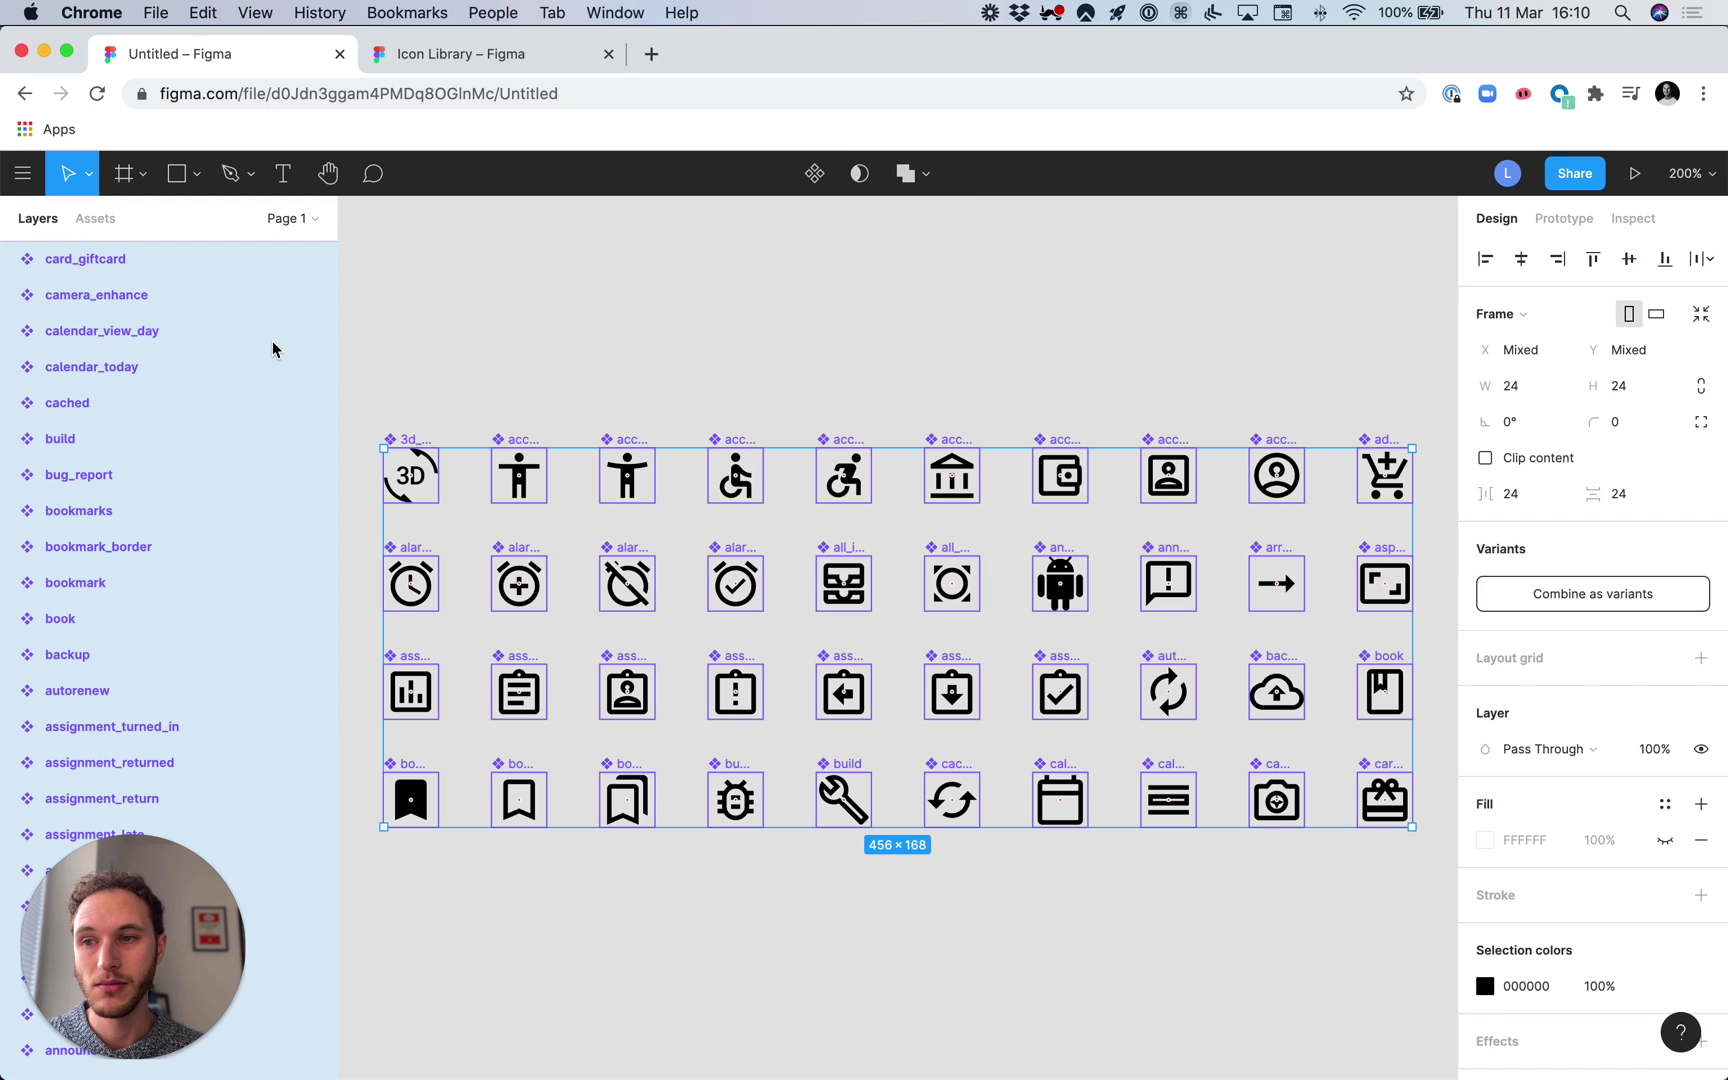
pyautogui.click(5, 257)
pyautogui.click(8, 330)
pyautogui.click(8, 403)
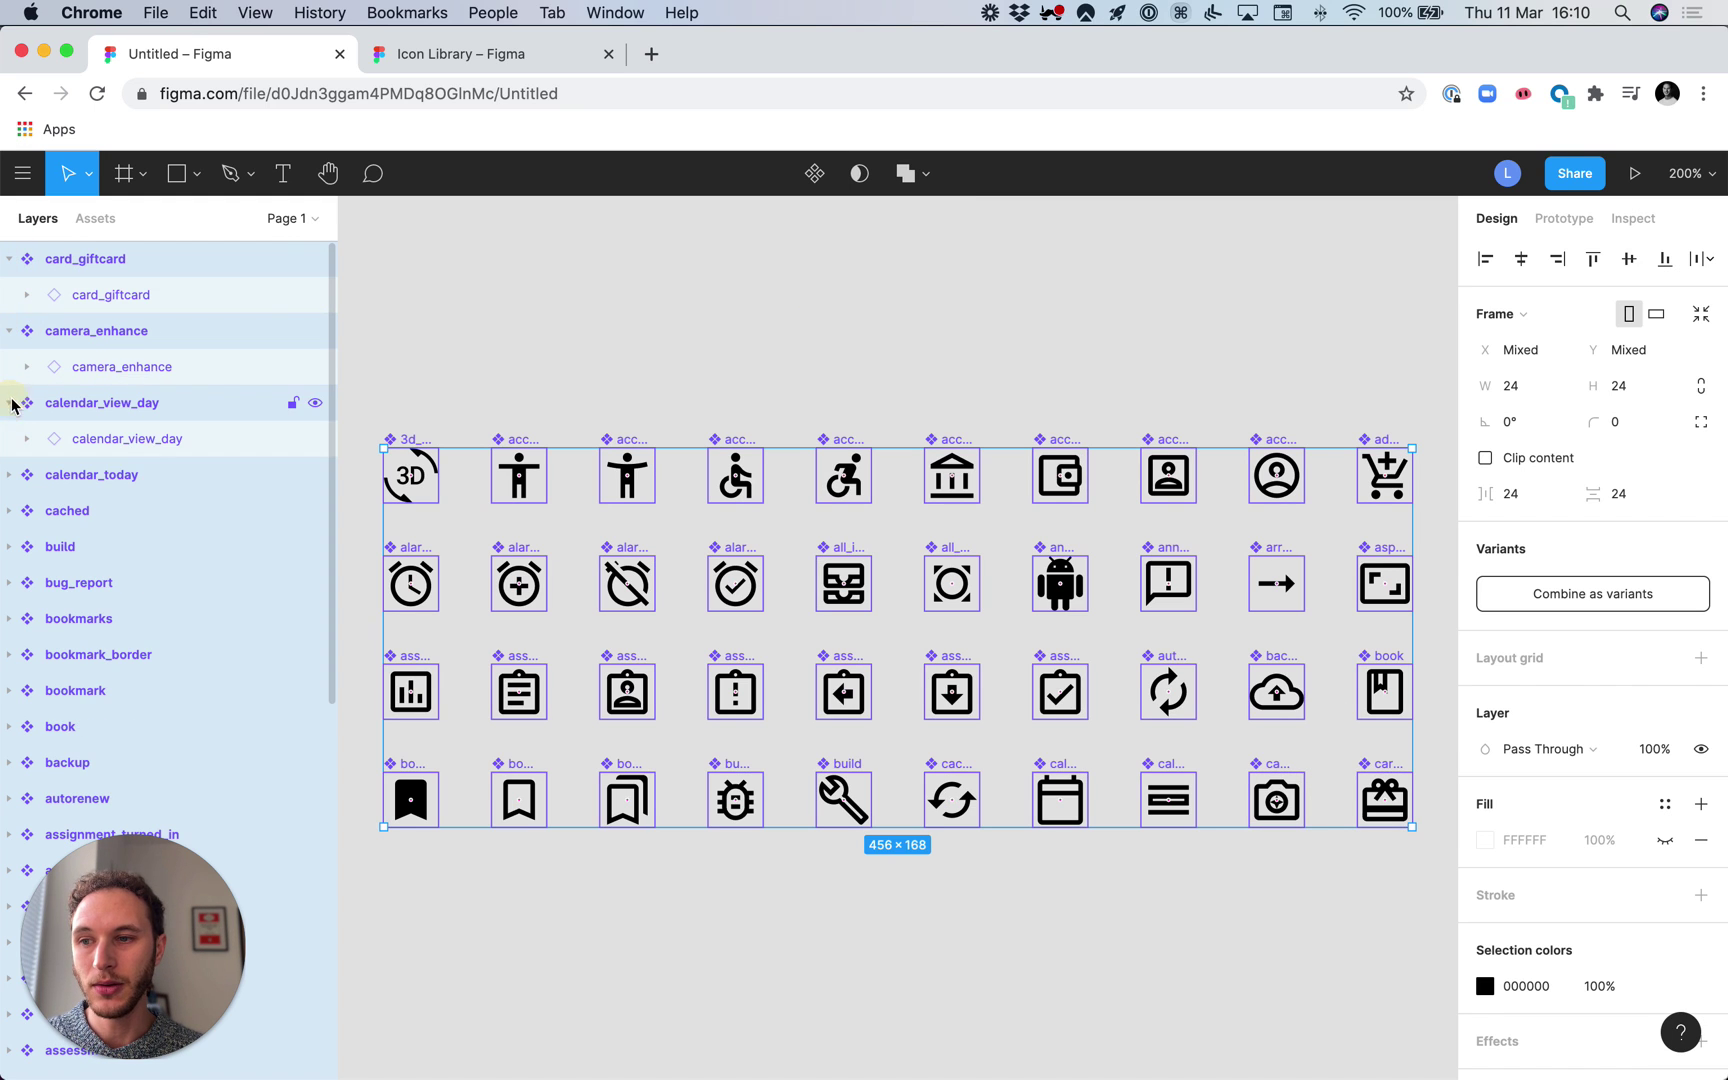
pyautogui.click(533, 332)
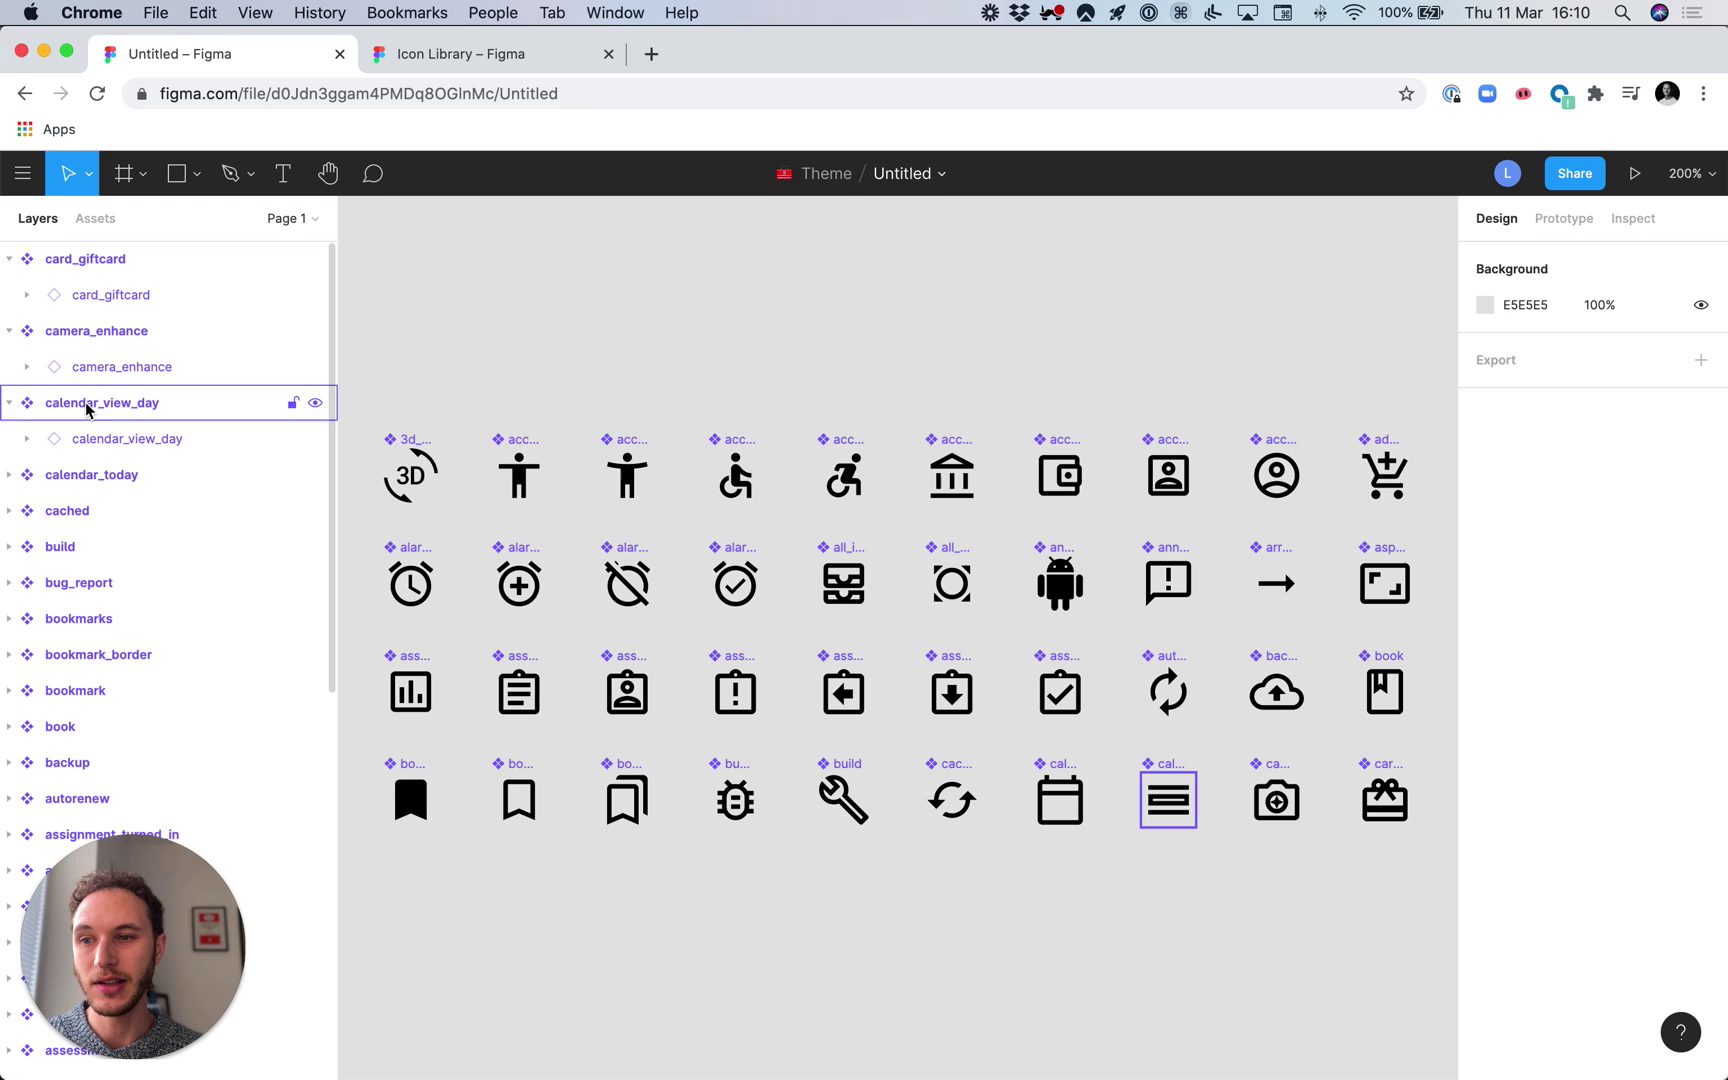
pyautogui.doubleClick(910, 175)
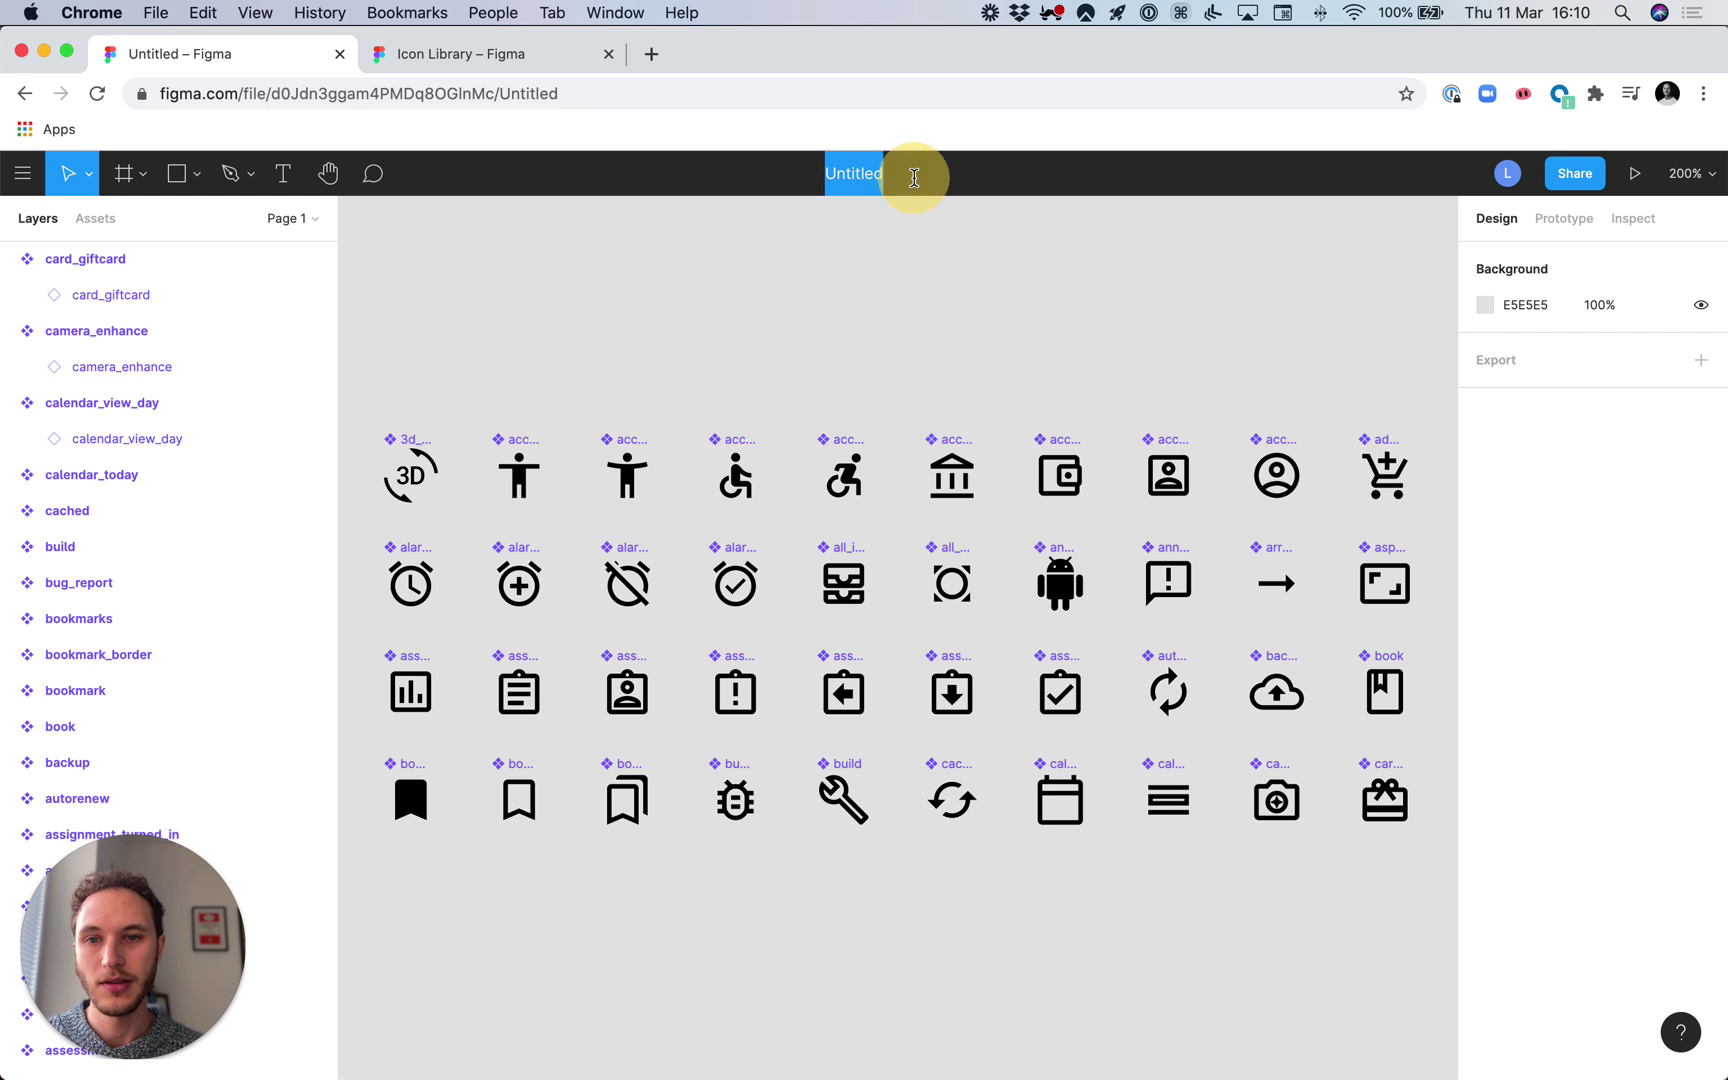
pyautogui.write('iOS icons')
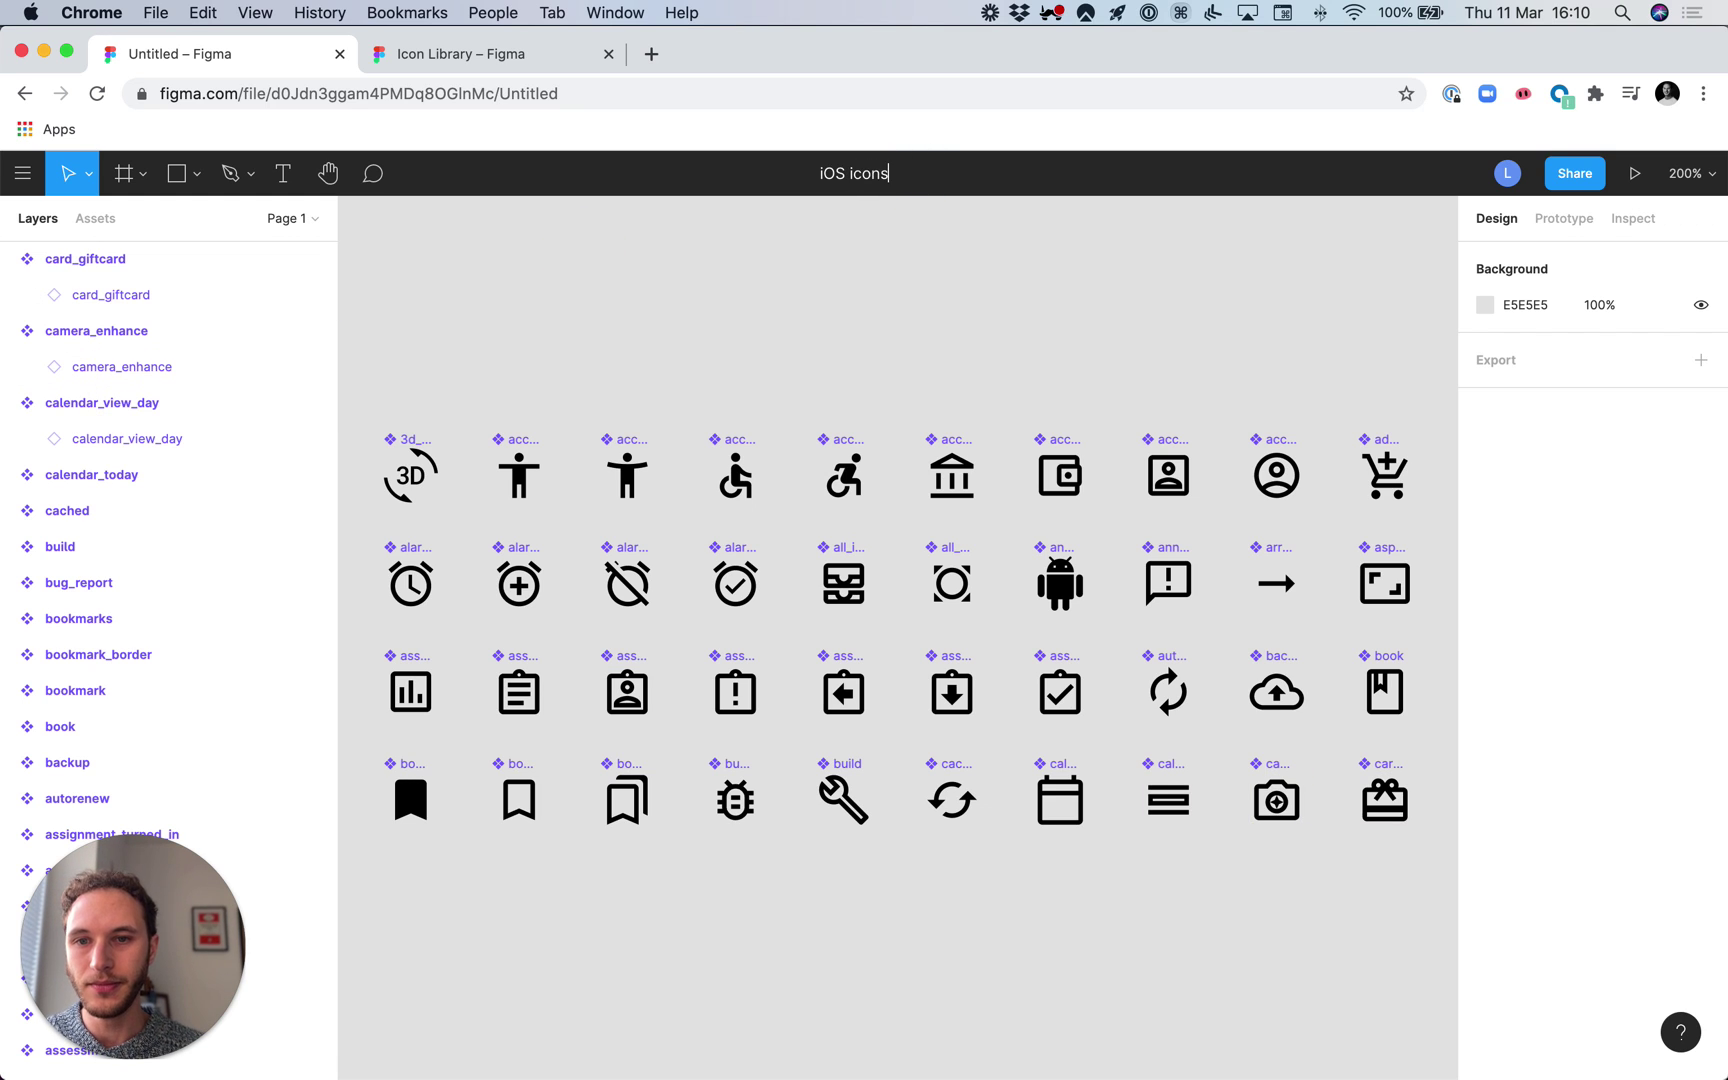
# Confirm the 'iOS icons' file name and publish it as a library with a description
pyautogui.press('Return')
pyautogui.click(945, 175)
pyautogui.click(914, 252)
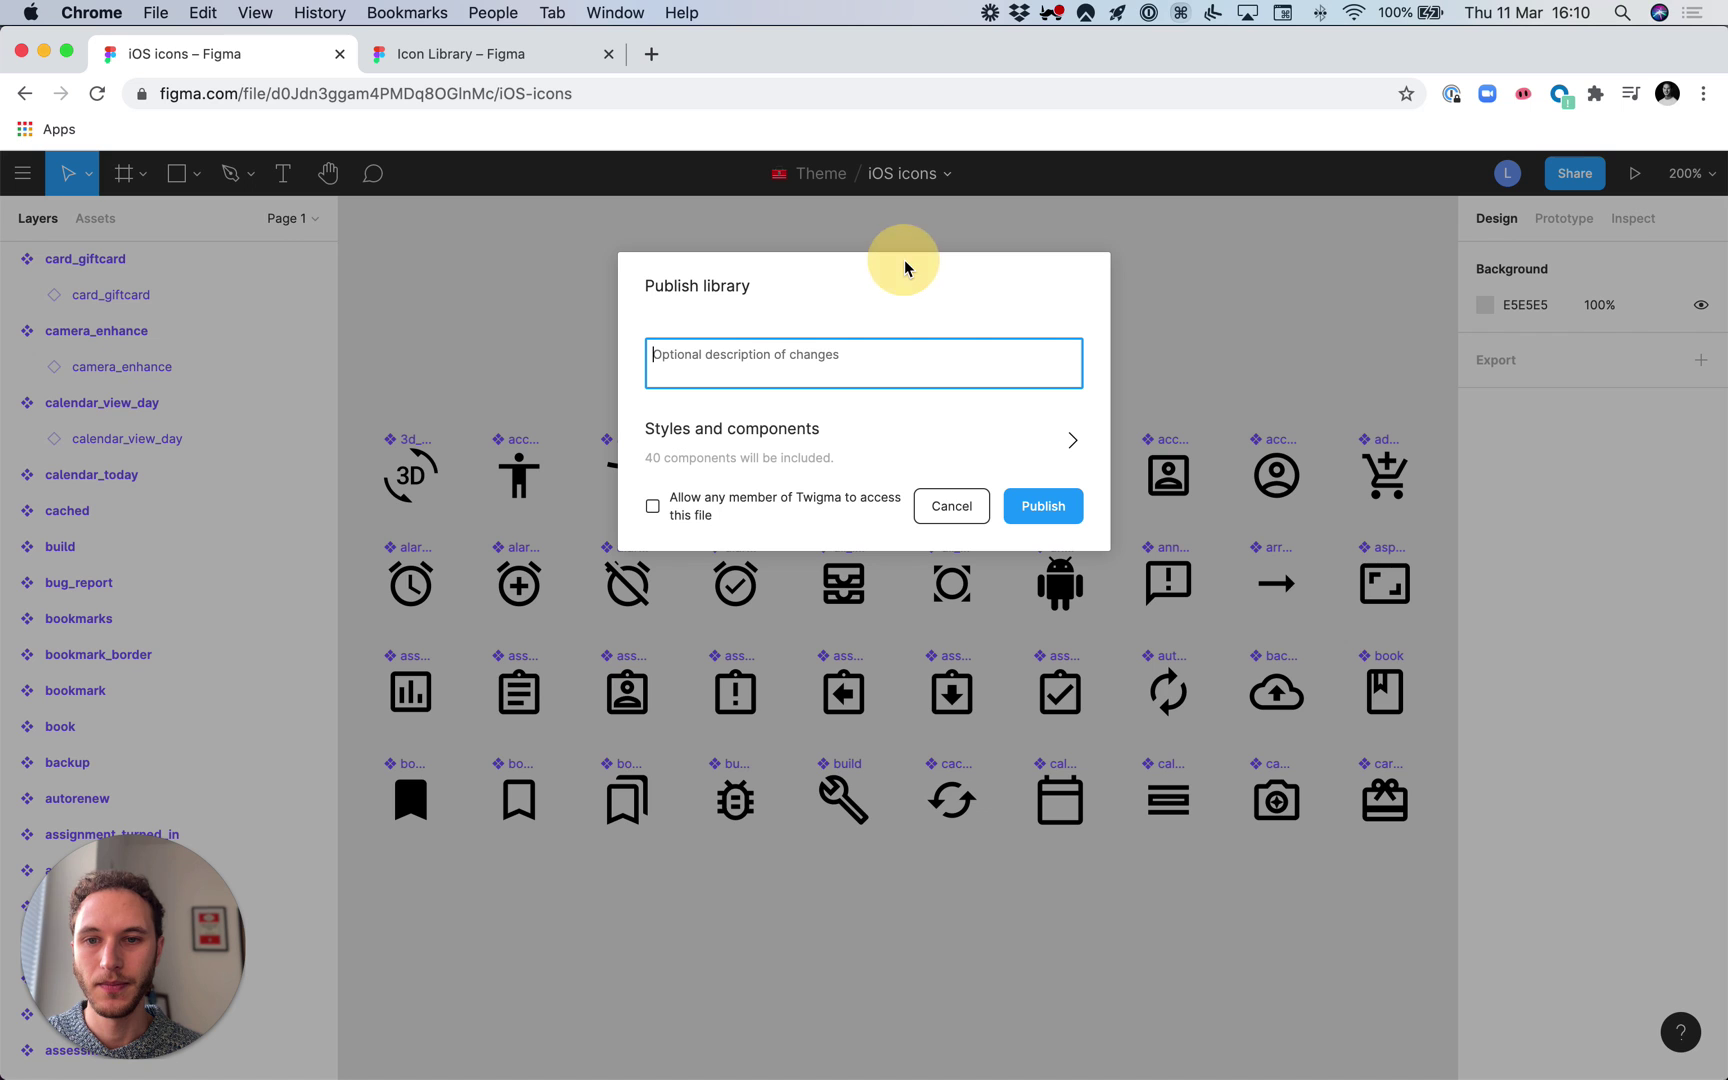
pyautogui.write('I')
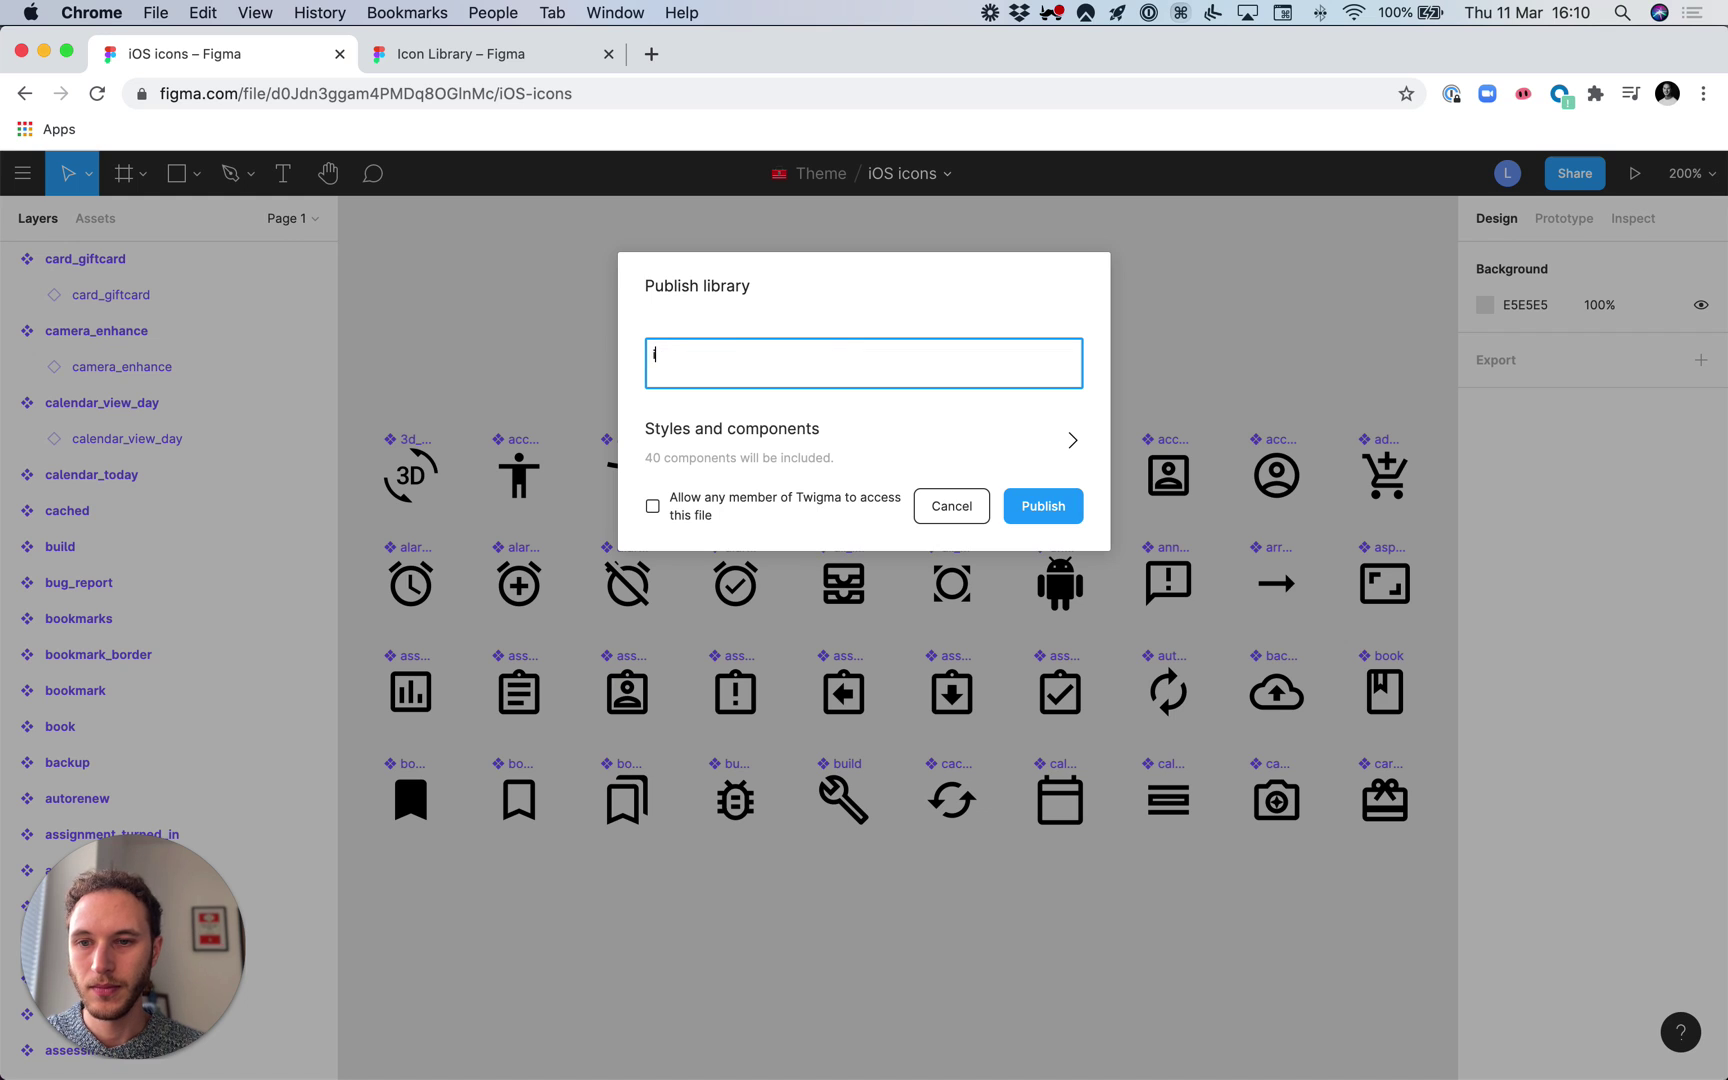
pyautogui.write('reated')
pyautogui.press('Return')
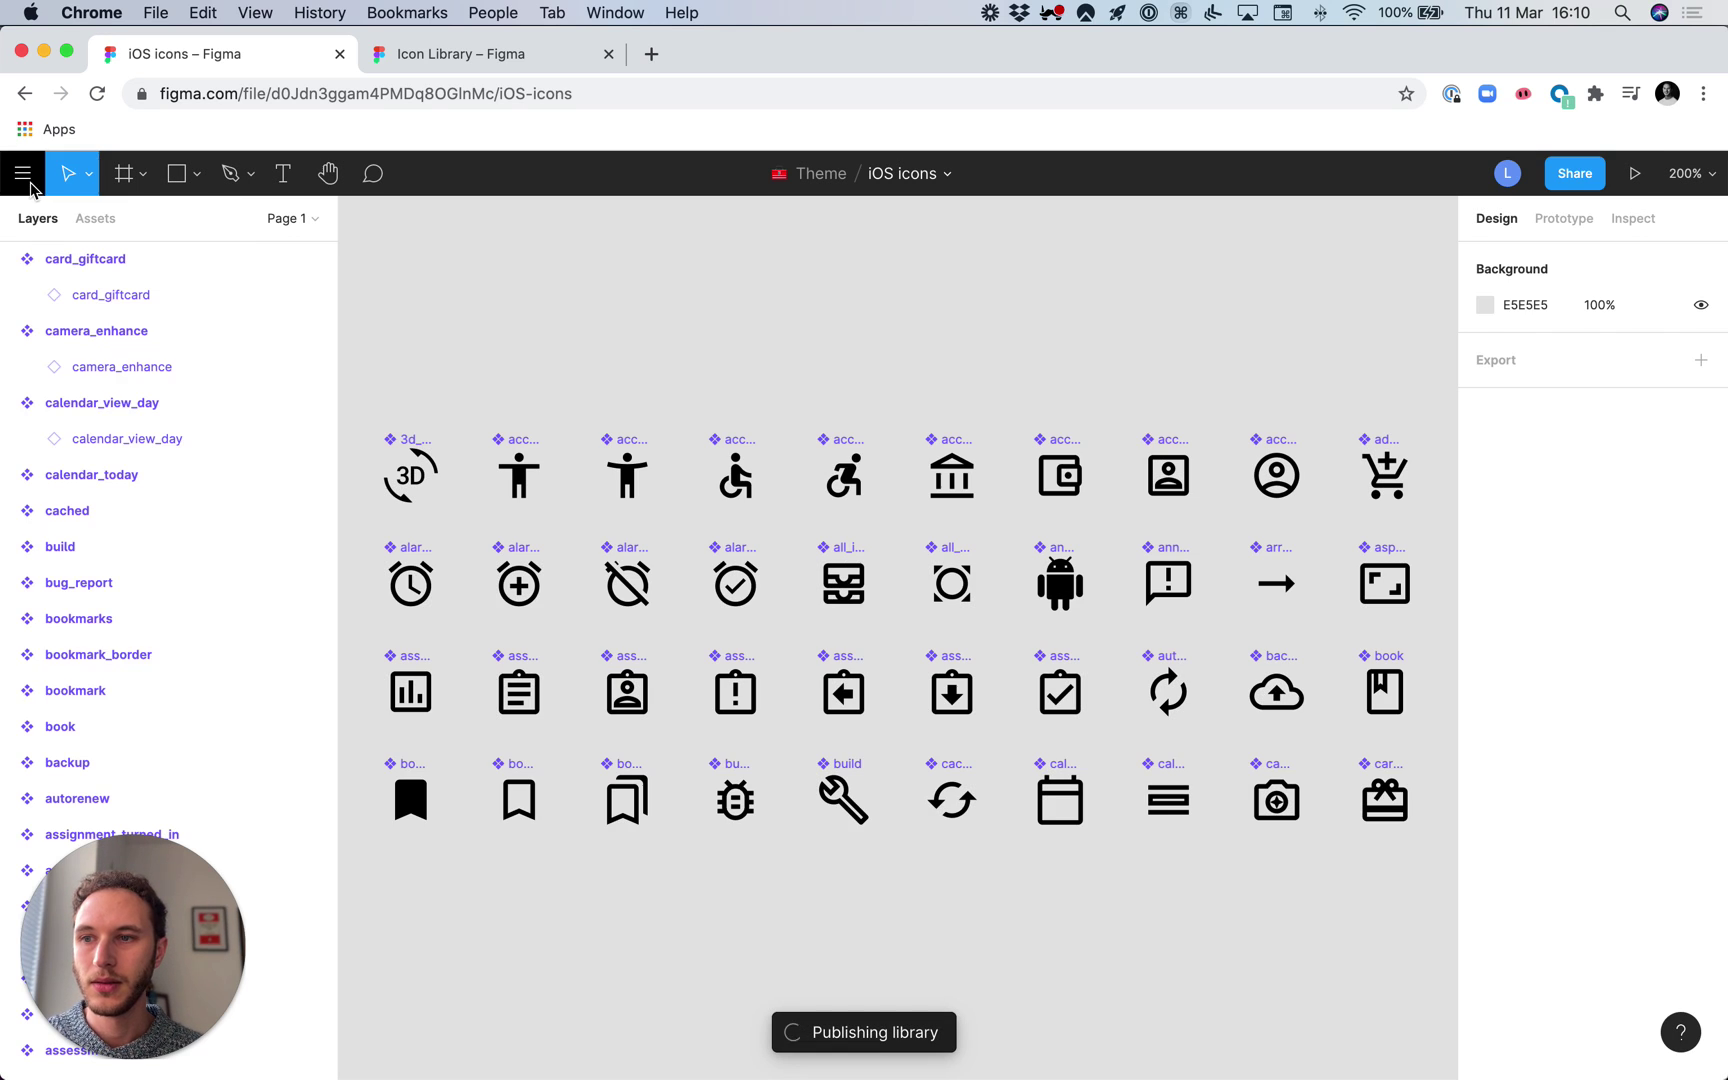
# Enable the iOS icons library for the Client team in its settings
pyautogui.click(23, 173)
pyautogui.keyDown('super'); pyautogui.click(54, 223); pyautogui.keyUp('super')
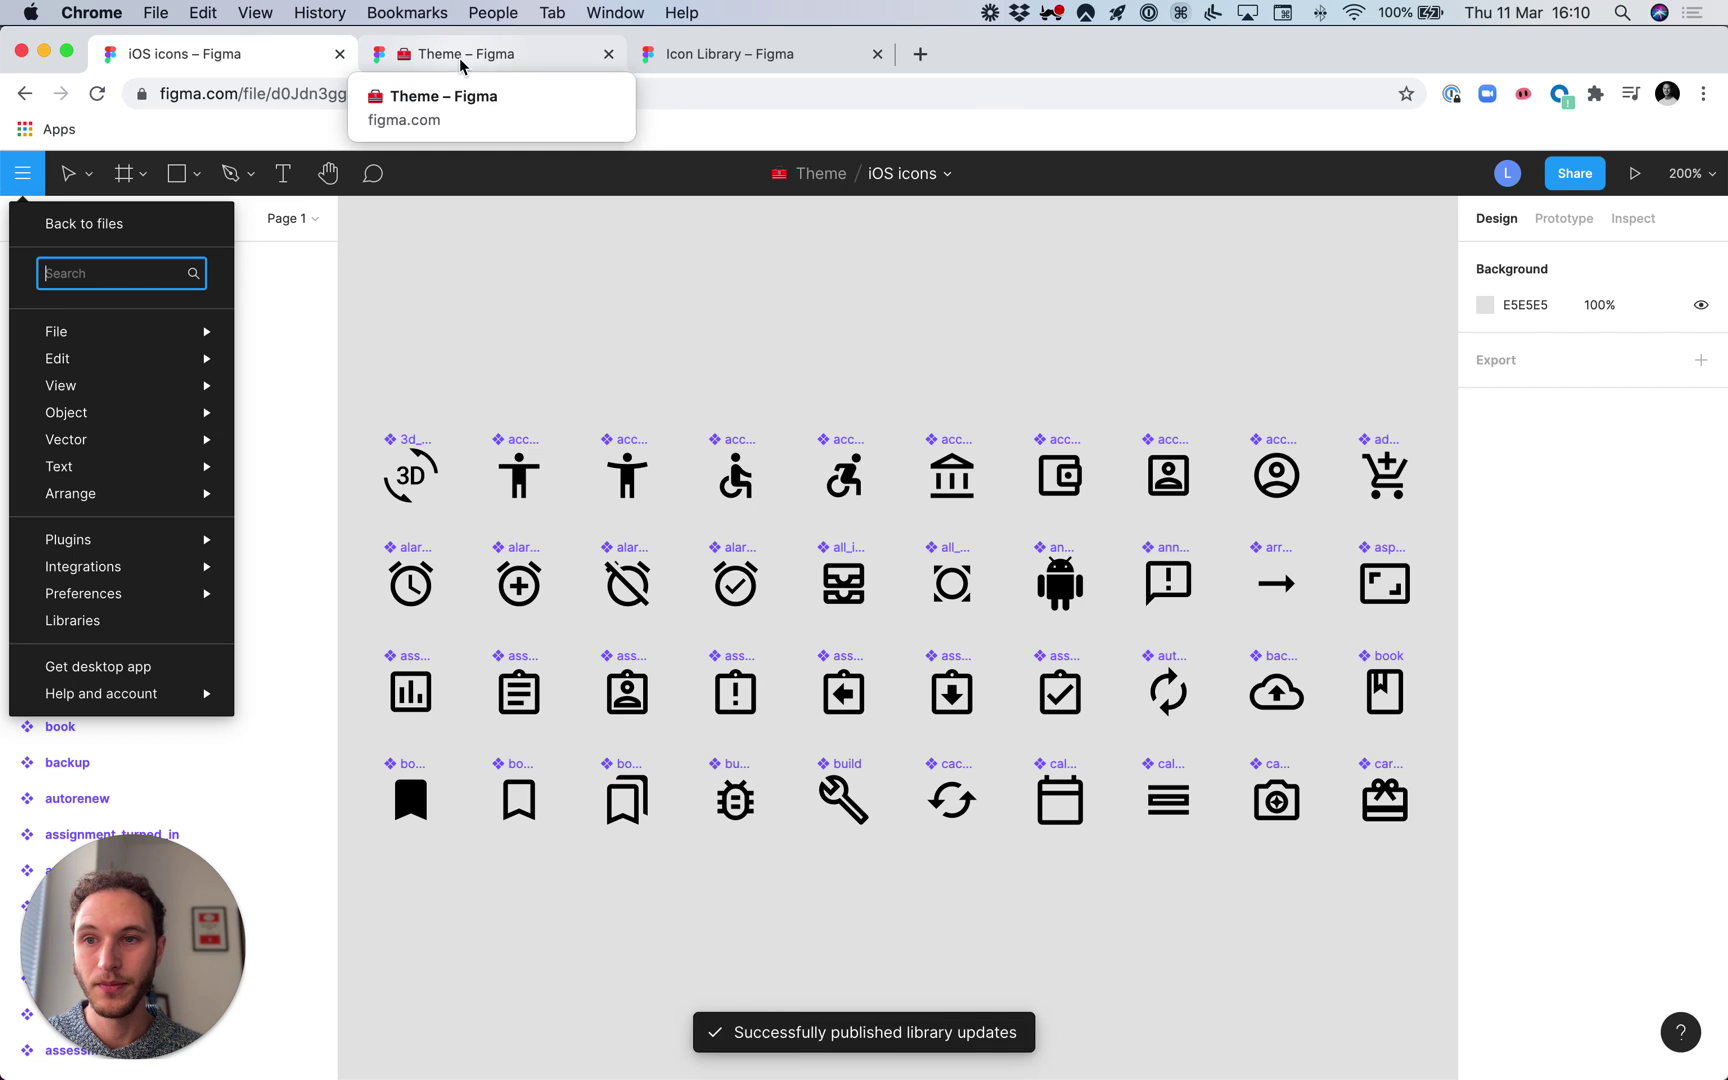
pyautogui.click(459, 59)
pyautogui.click(114, 524)
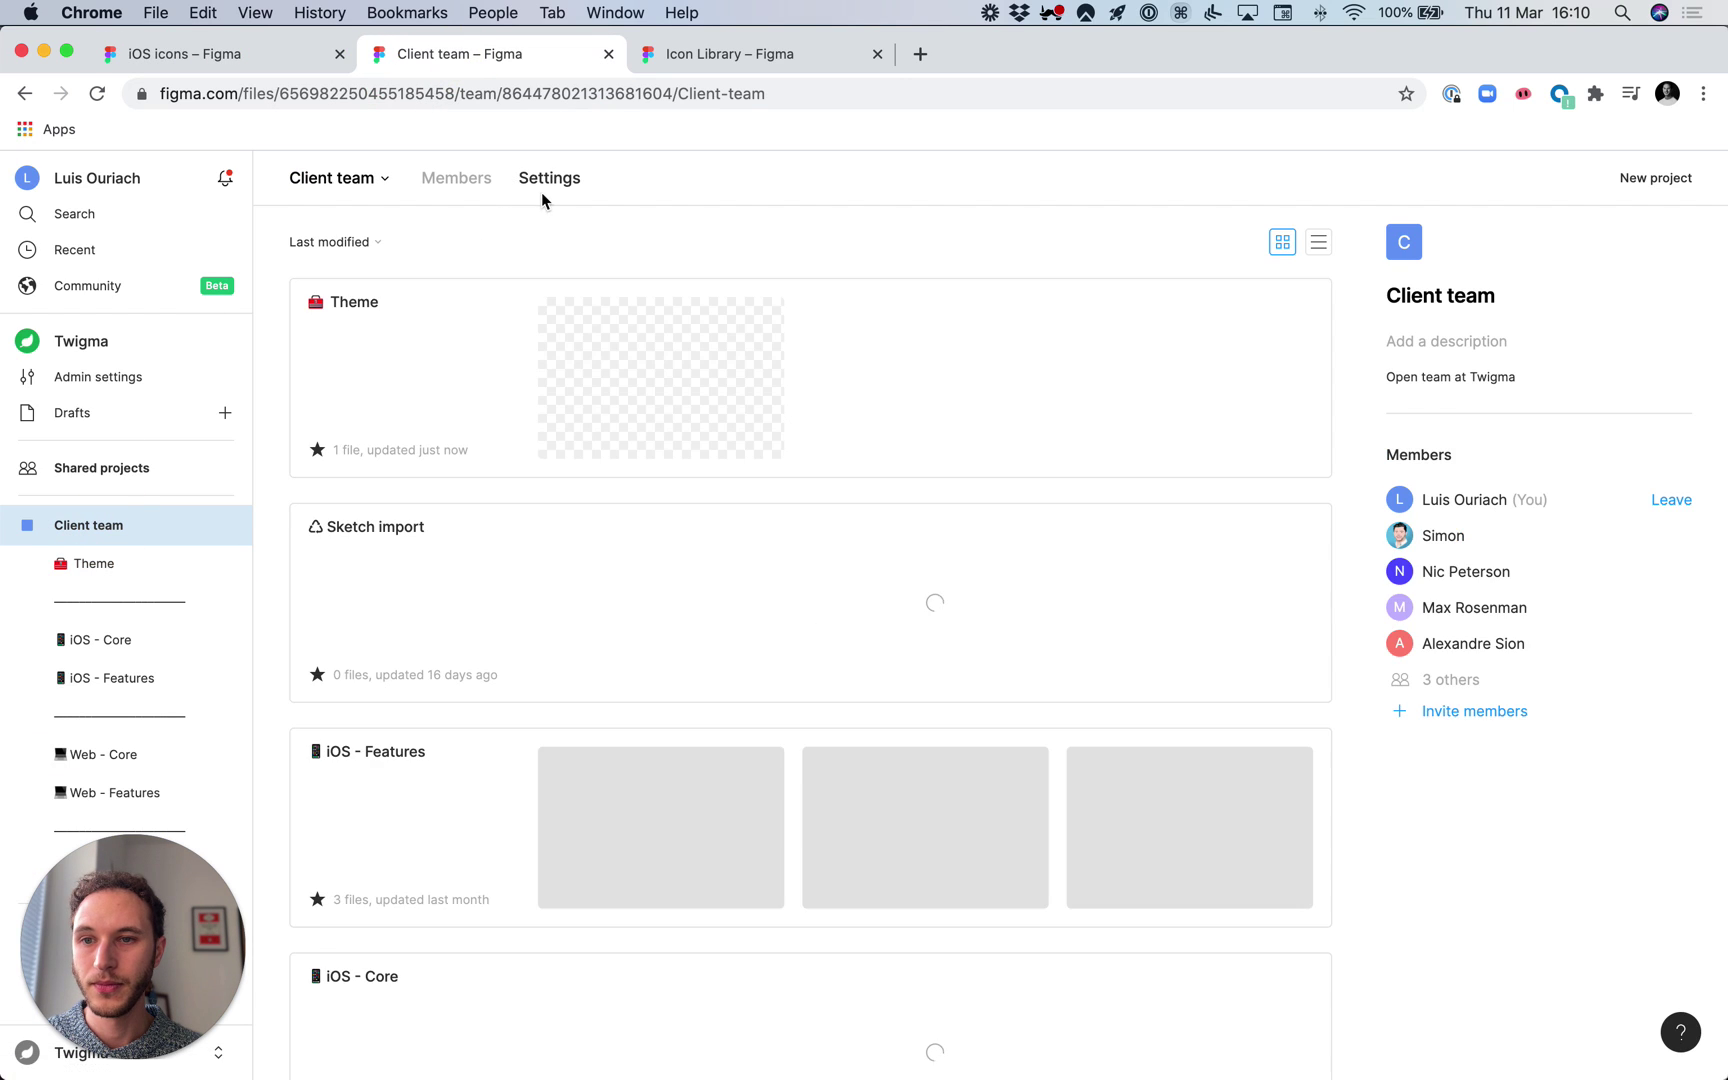
pyautogui.click(546, 182)
pyautogui.click(340, 360)
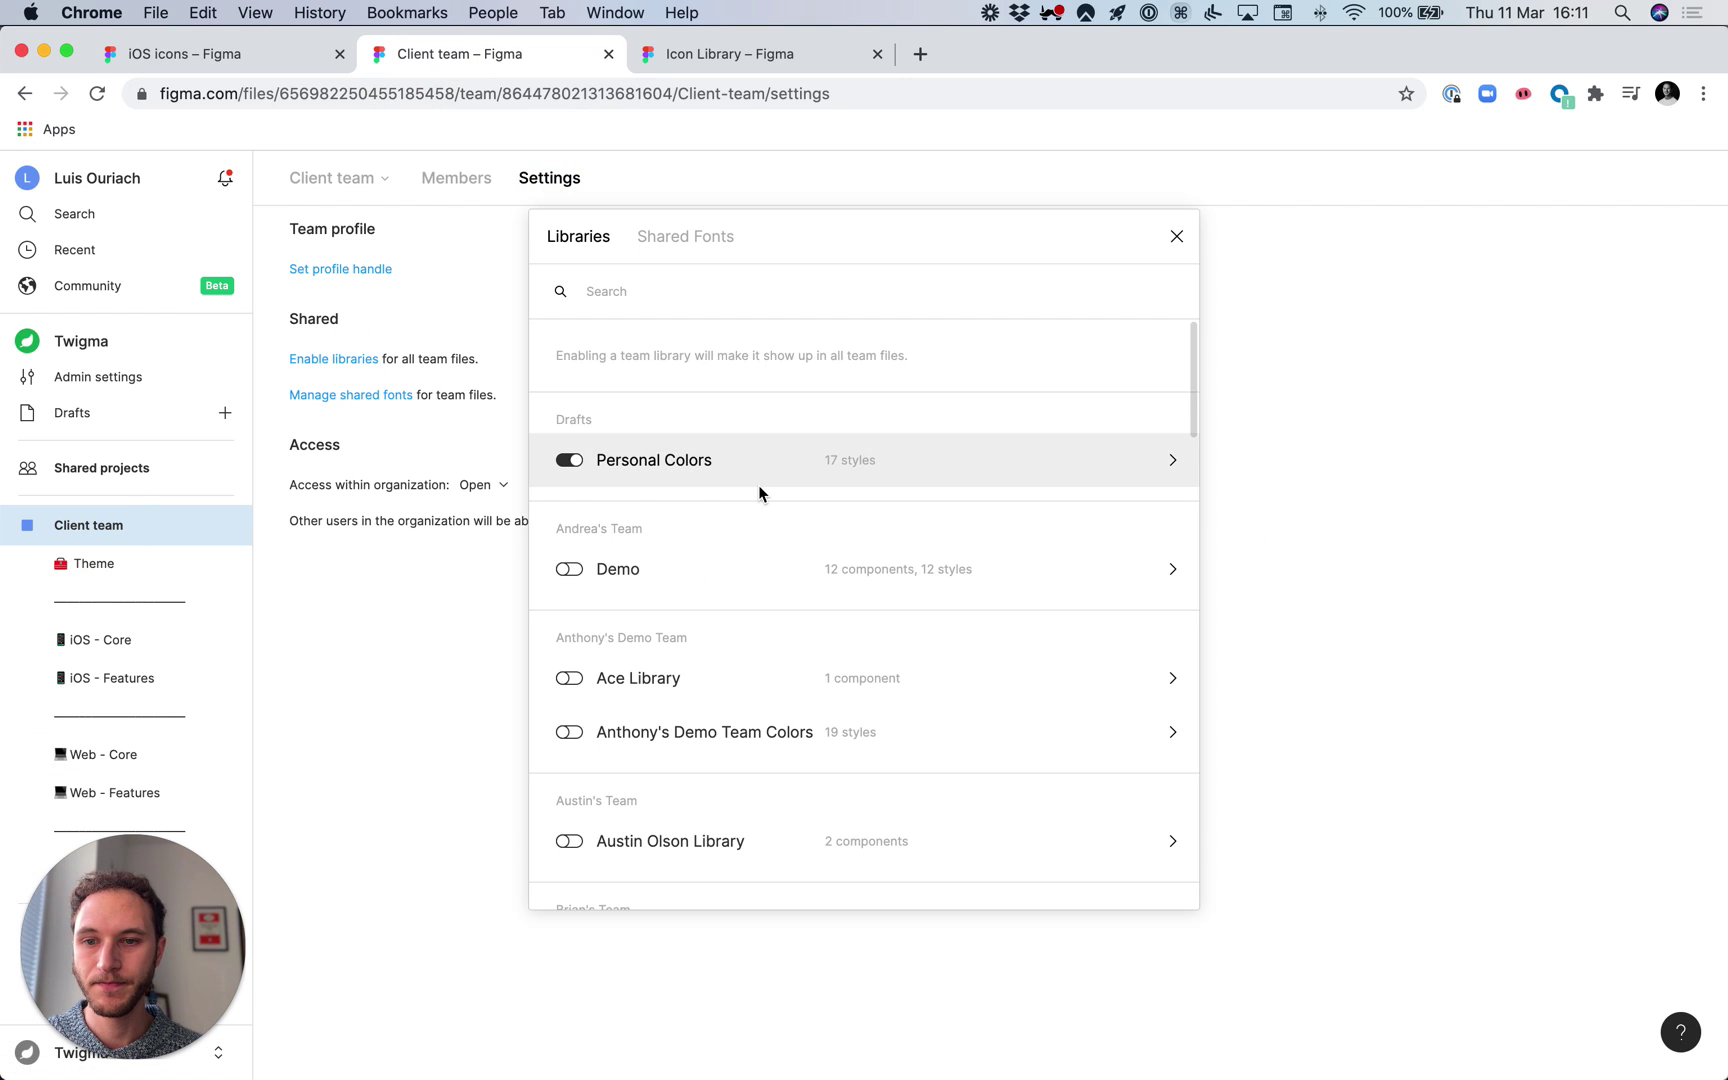
pyautogui.scroll(-3, 760, 491)
pyautogui.scroll(-5, 760, 490)
pyautogui.scroll(-3, 760, 493)
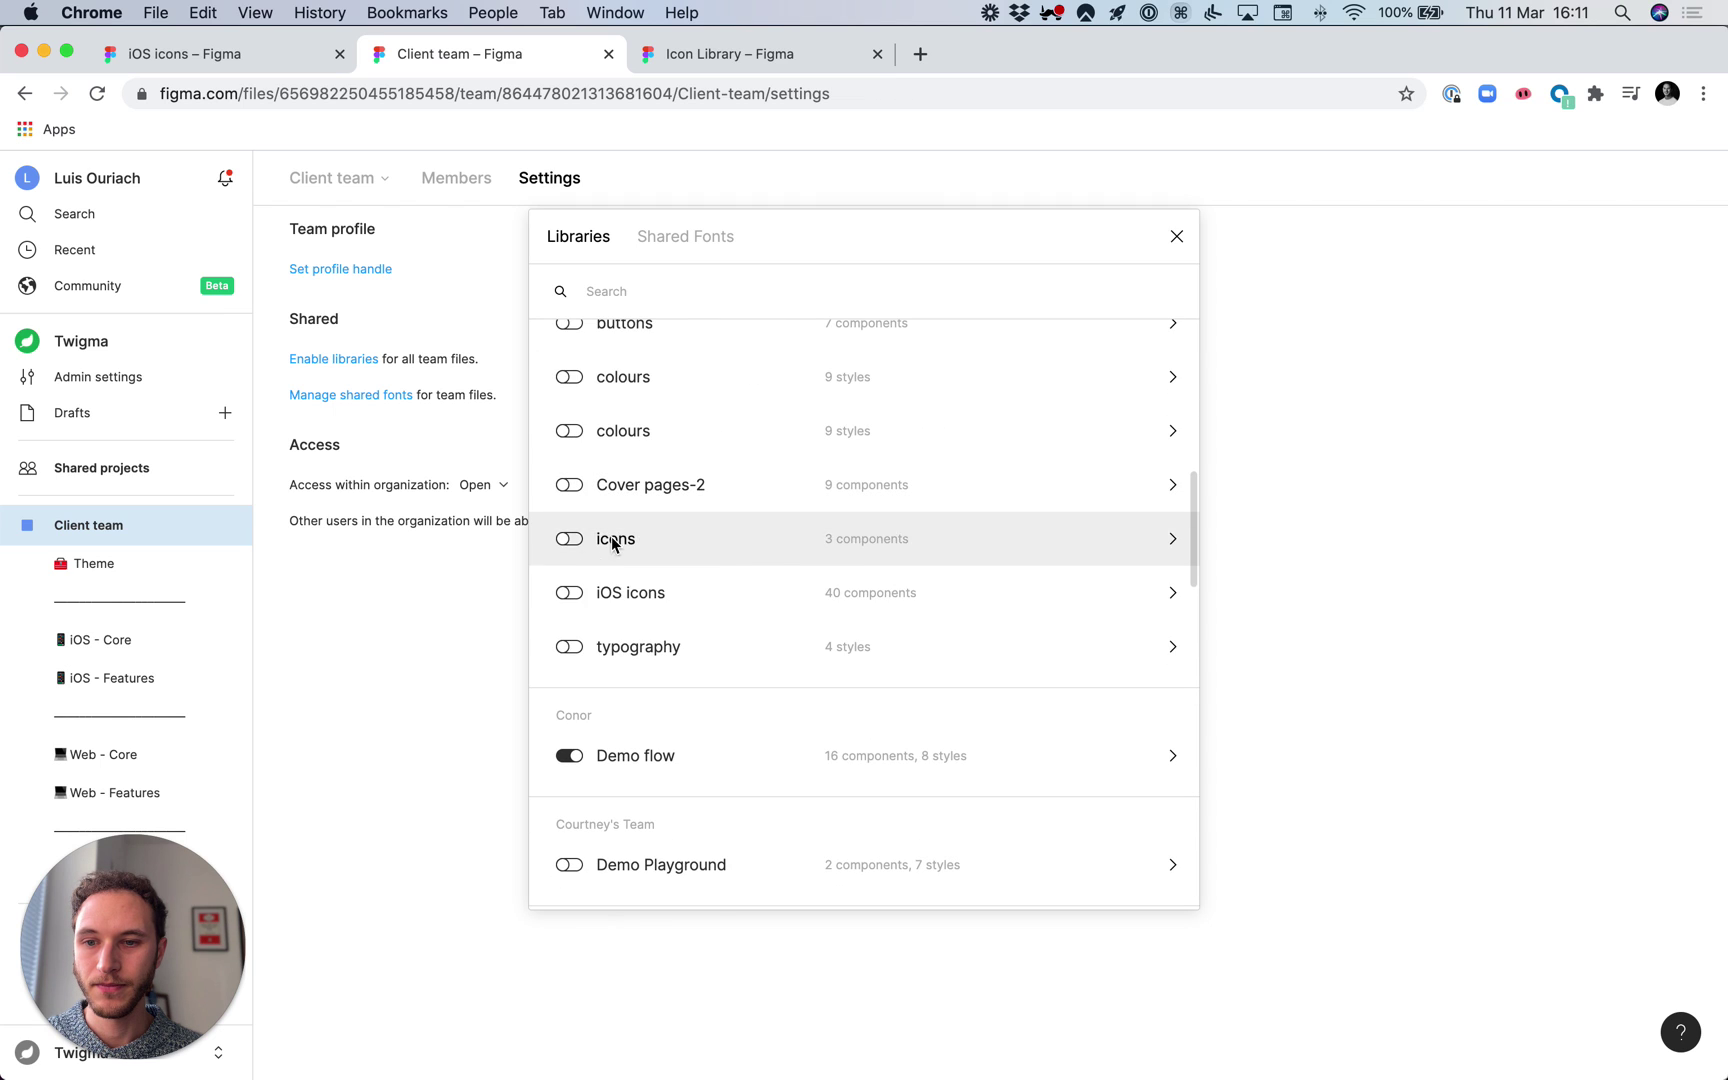
pyautogui.click(569, 592)
# Close the libraries list and create another new design file in the Theme project
pyautogui.click(1179, 240)
pyautogui.click(148, 563)
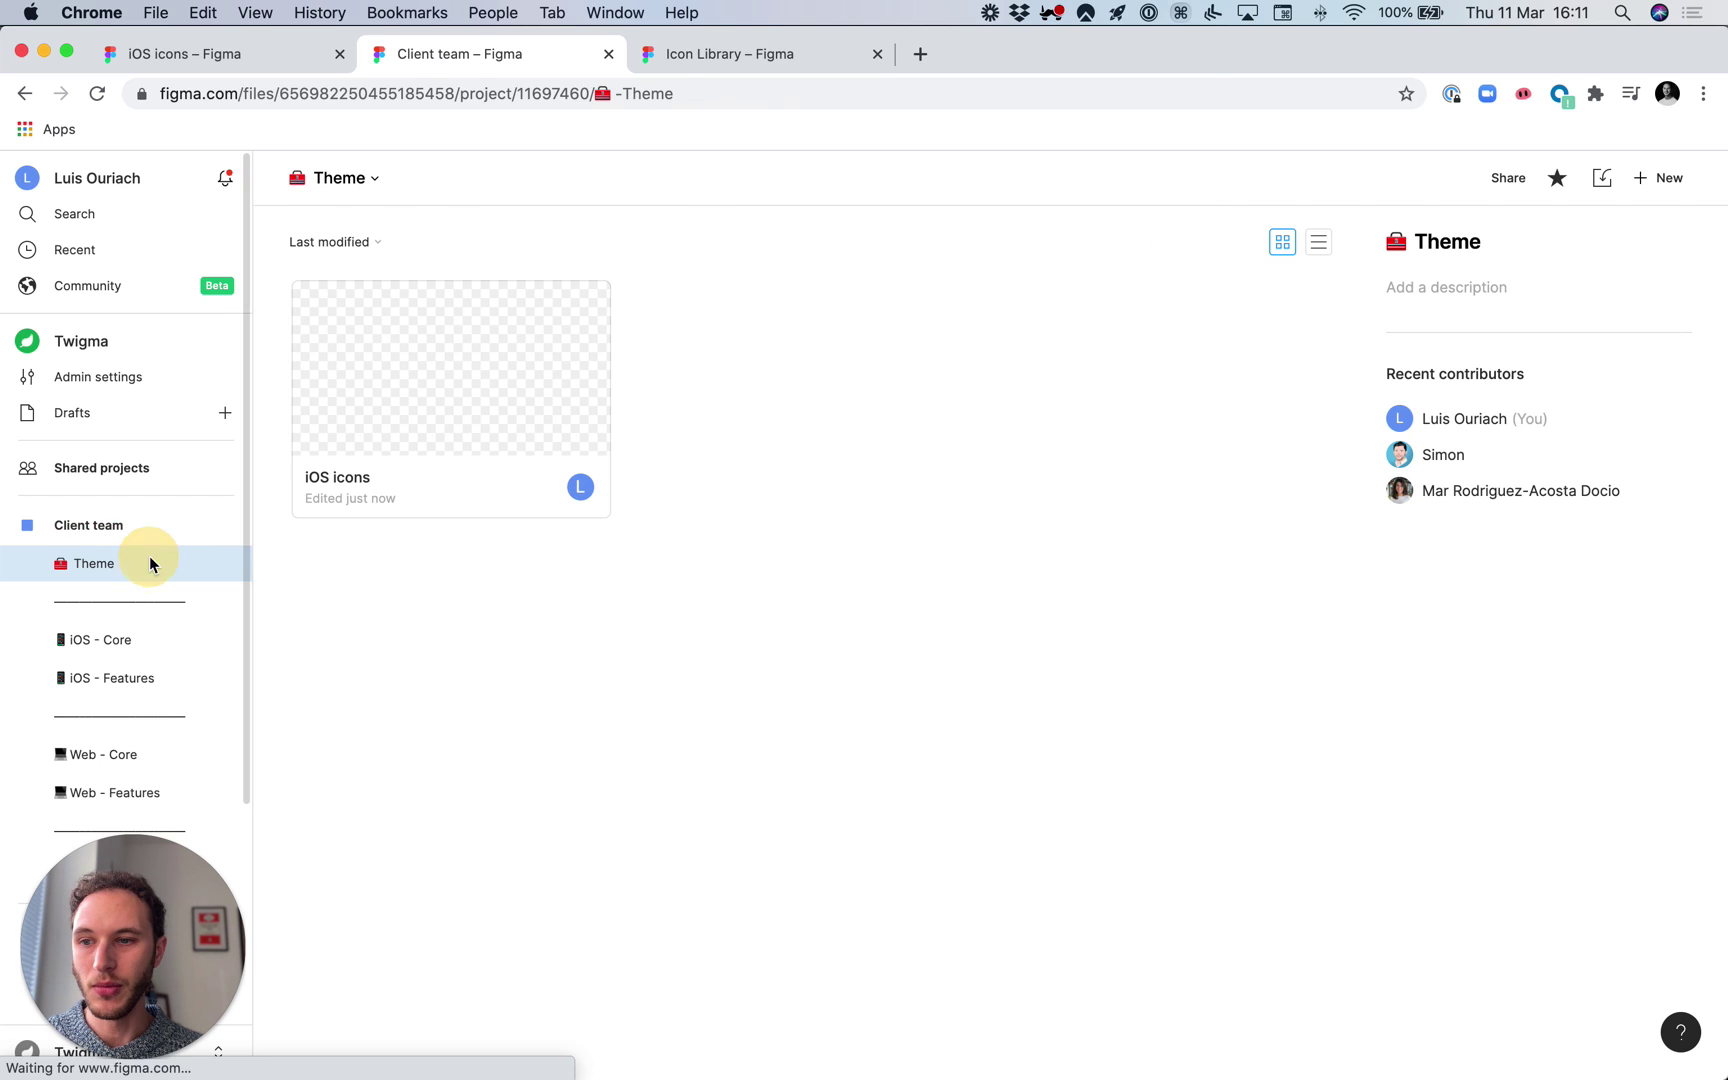
pyautogui.click(1693, 167)
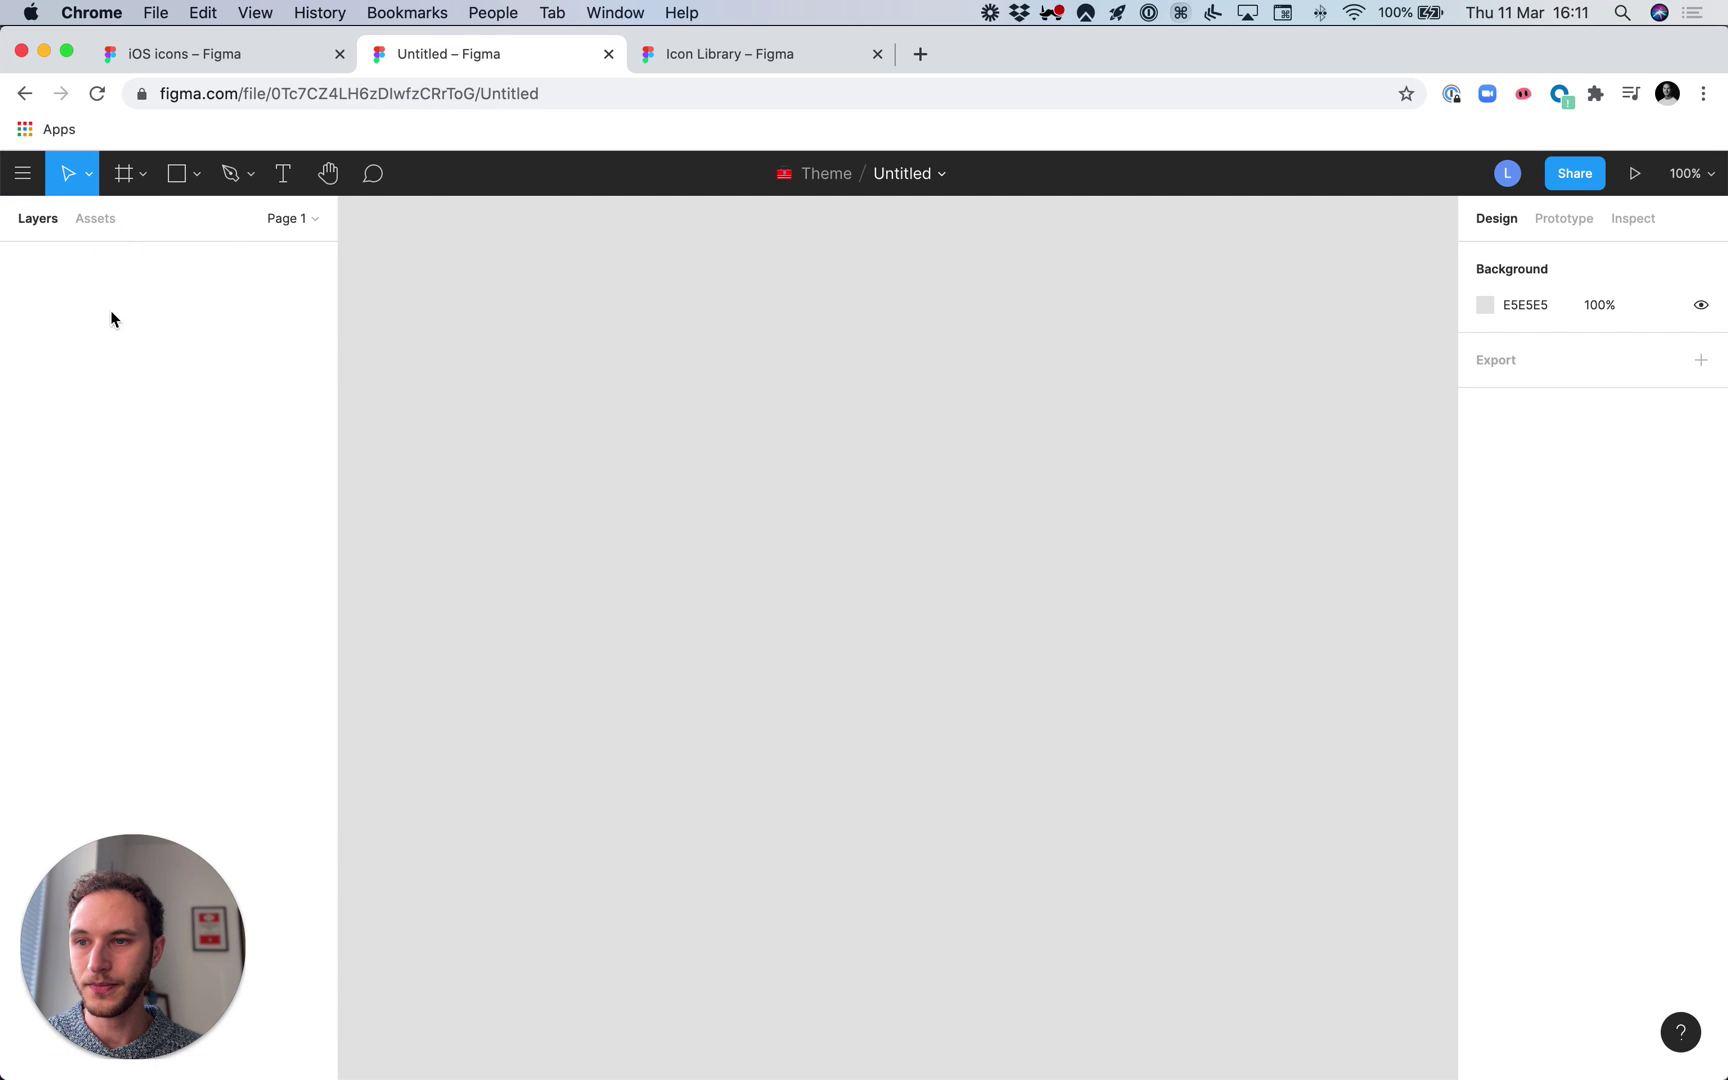
# Place the 3d_rotation icon from the iOS icons library onto the canvas and zoom in
pyautogui.click(96, 219)
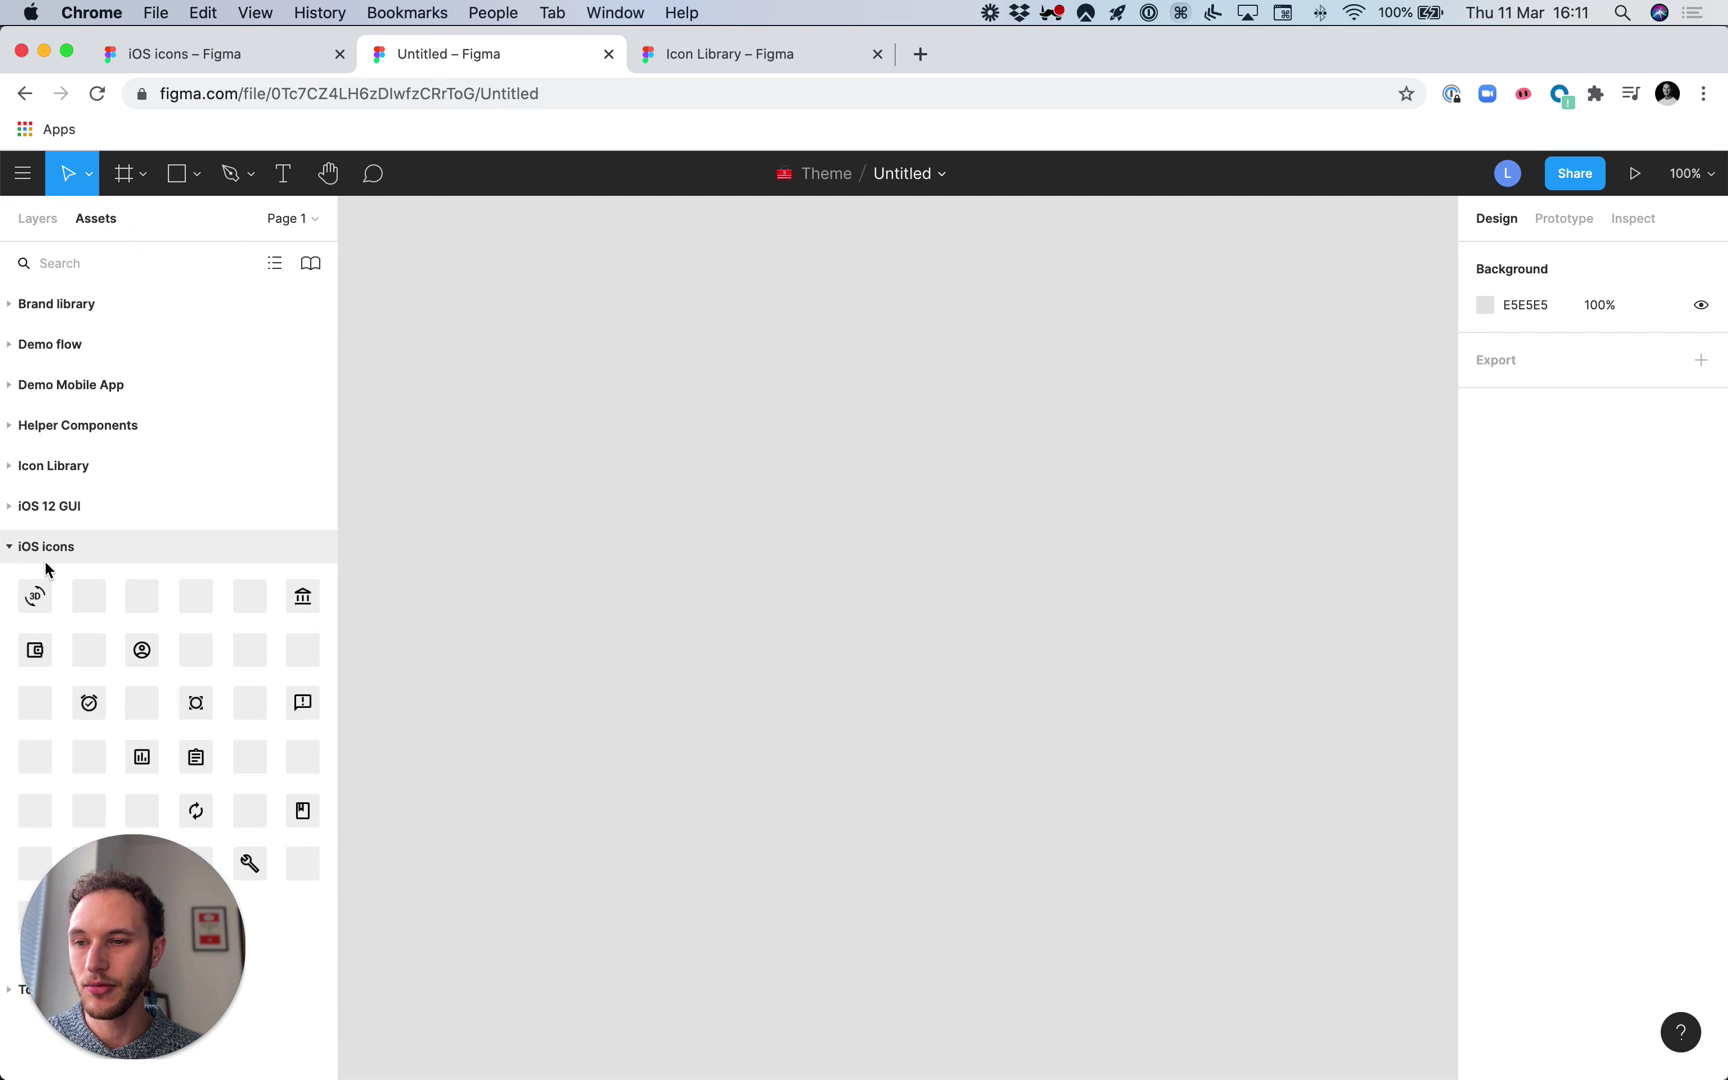
pyautogui.moveTo(35, 596); pyautogui.dragTo(880, 549)
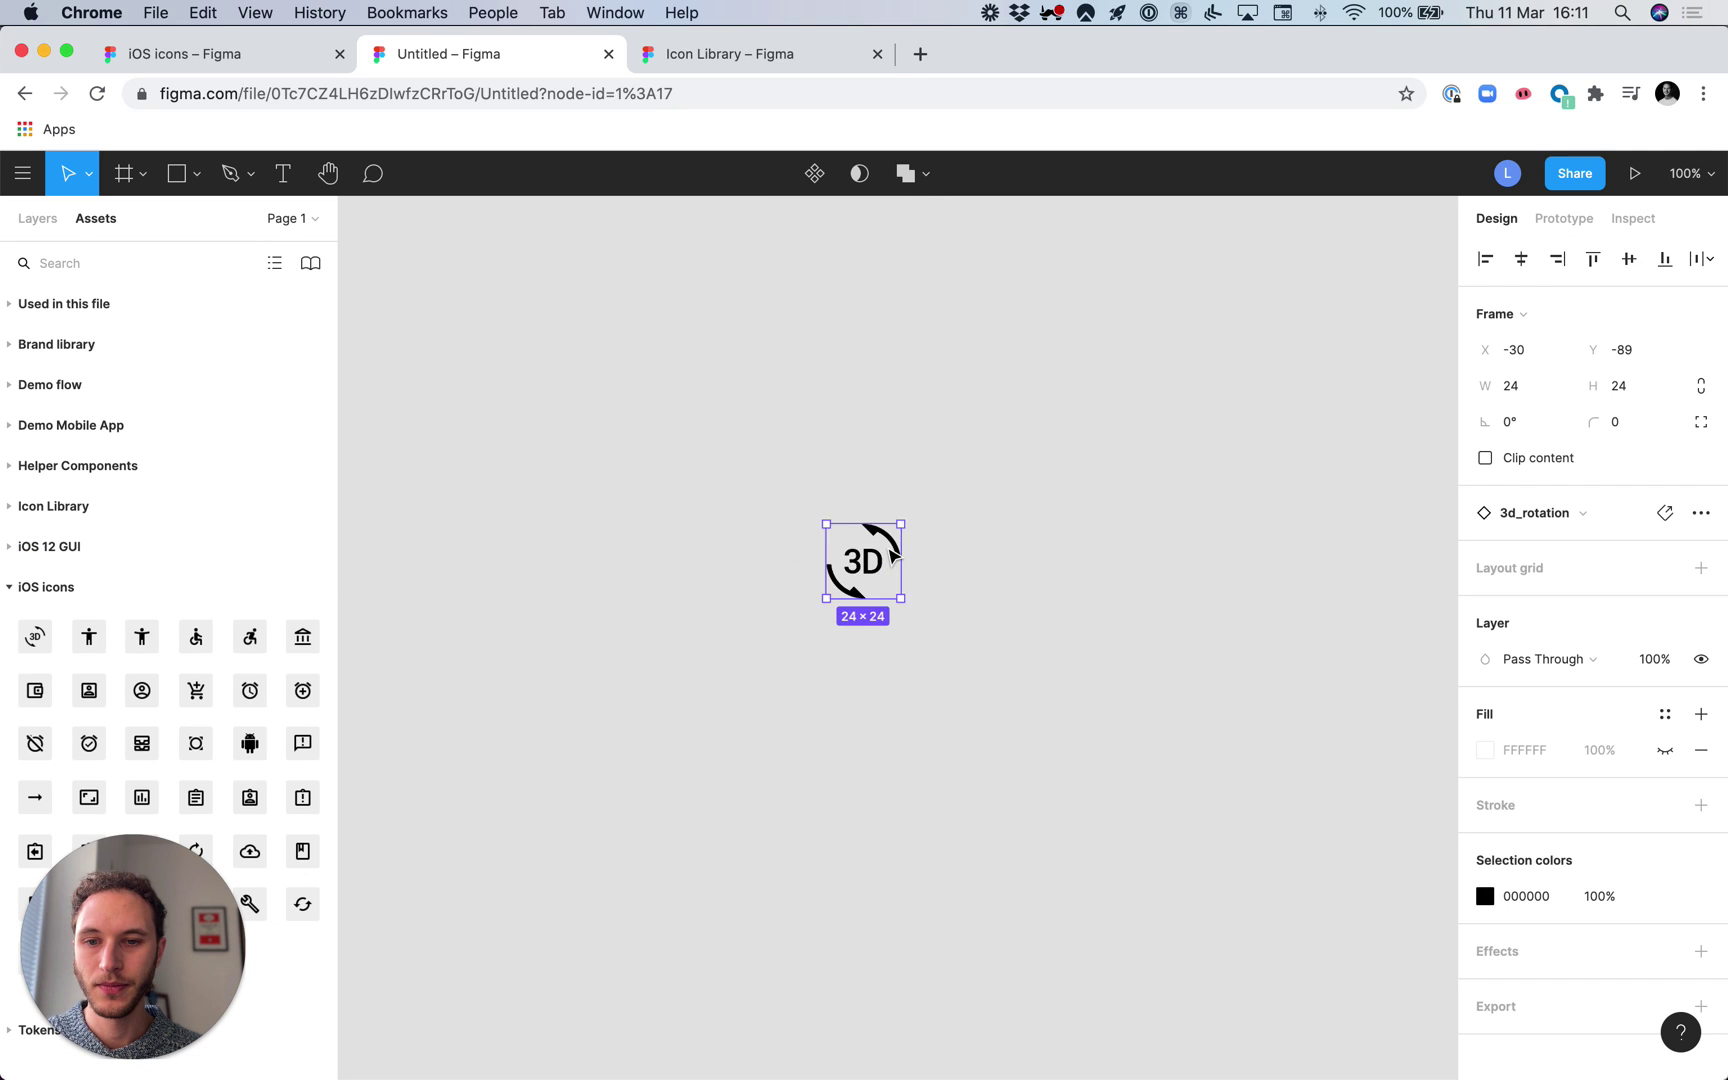
pyautogui.hotkey('shift', '2')
pyautogui.click(586, 513)
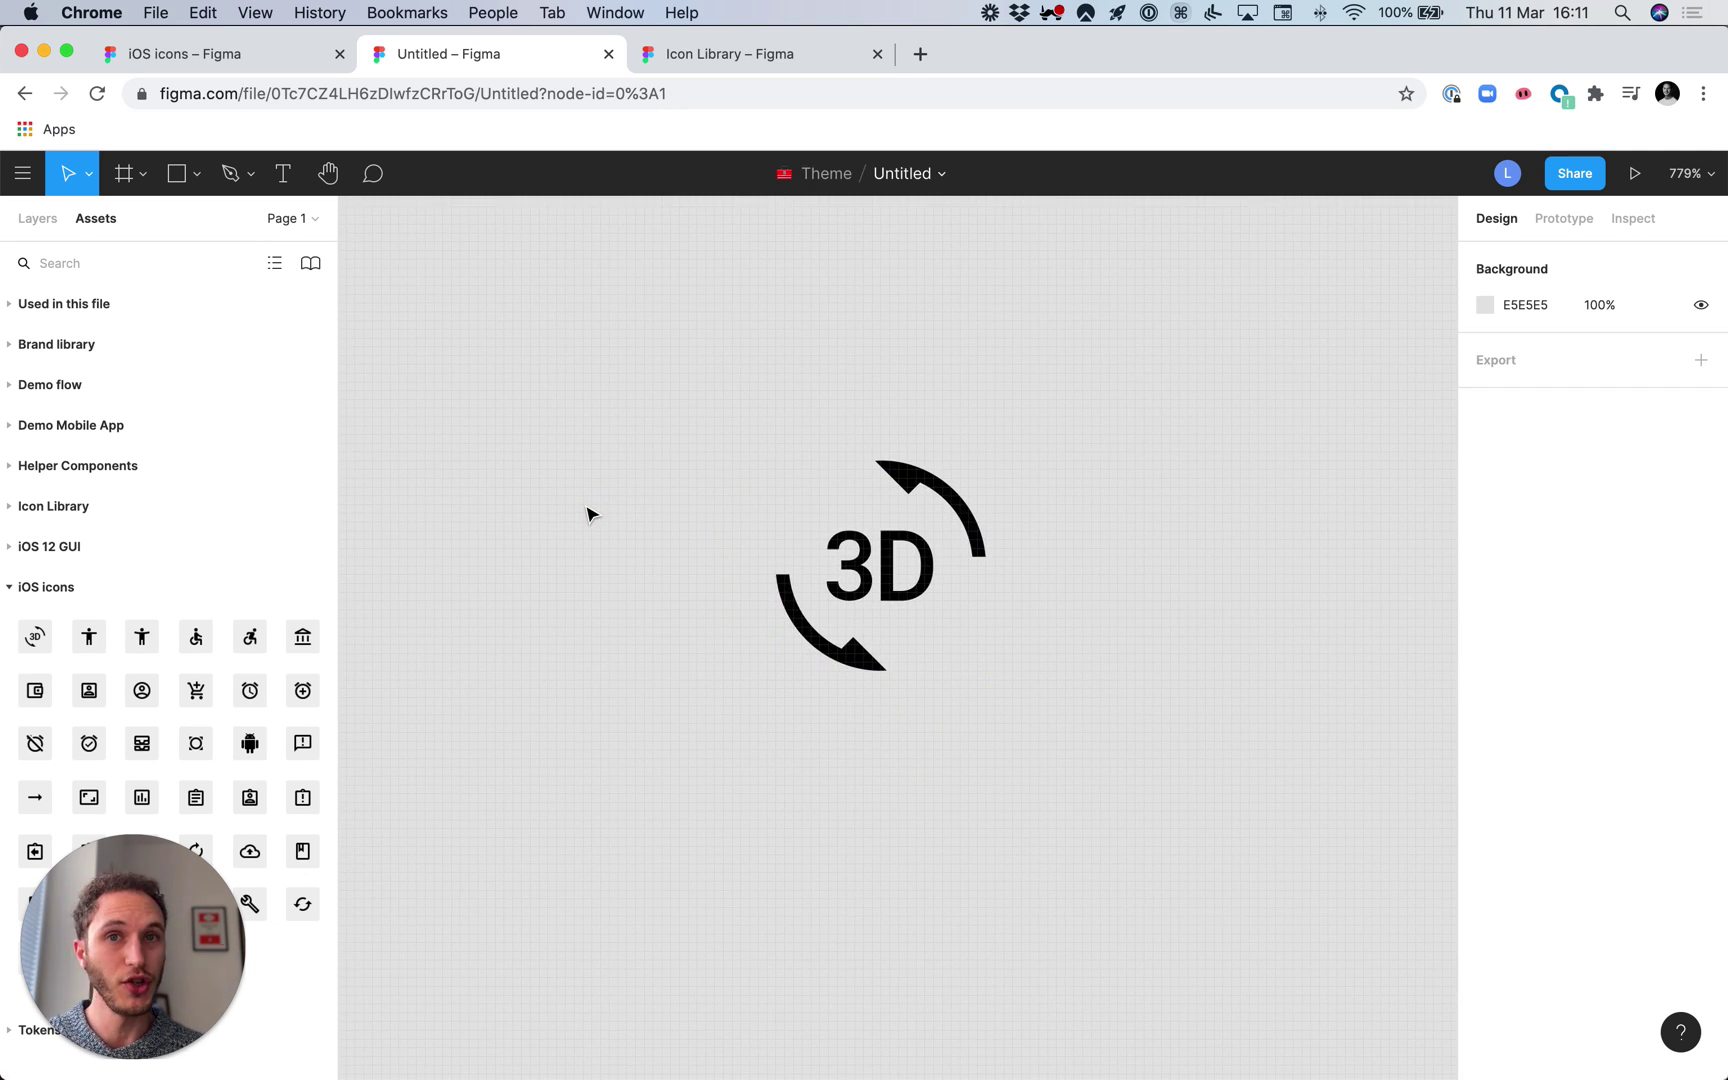
# Recolor the iOS icons 3d_rotation component to red FD2424 and publish the update
pyautogui.click(256, 57)
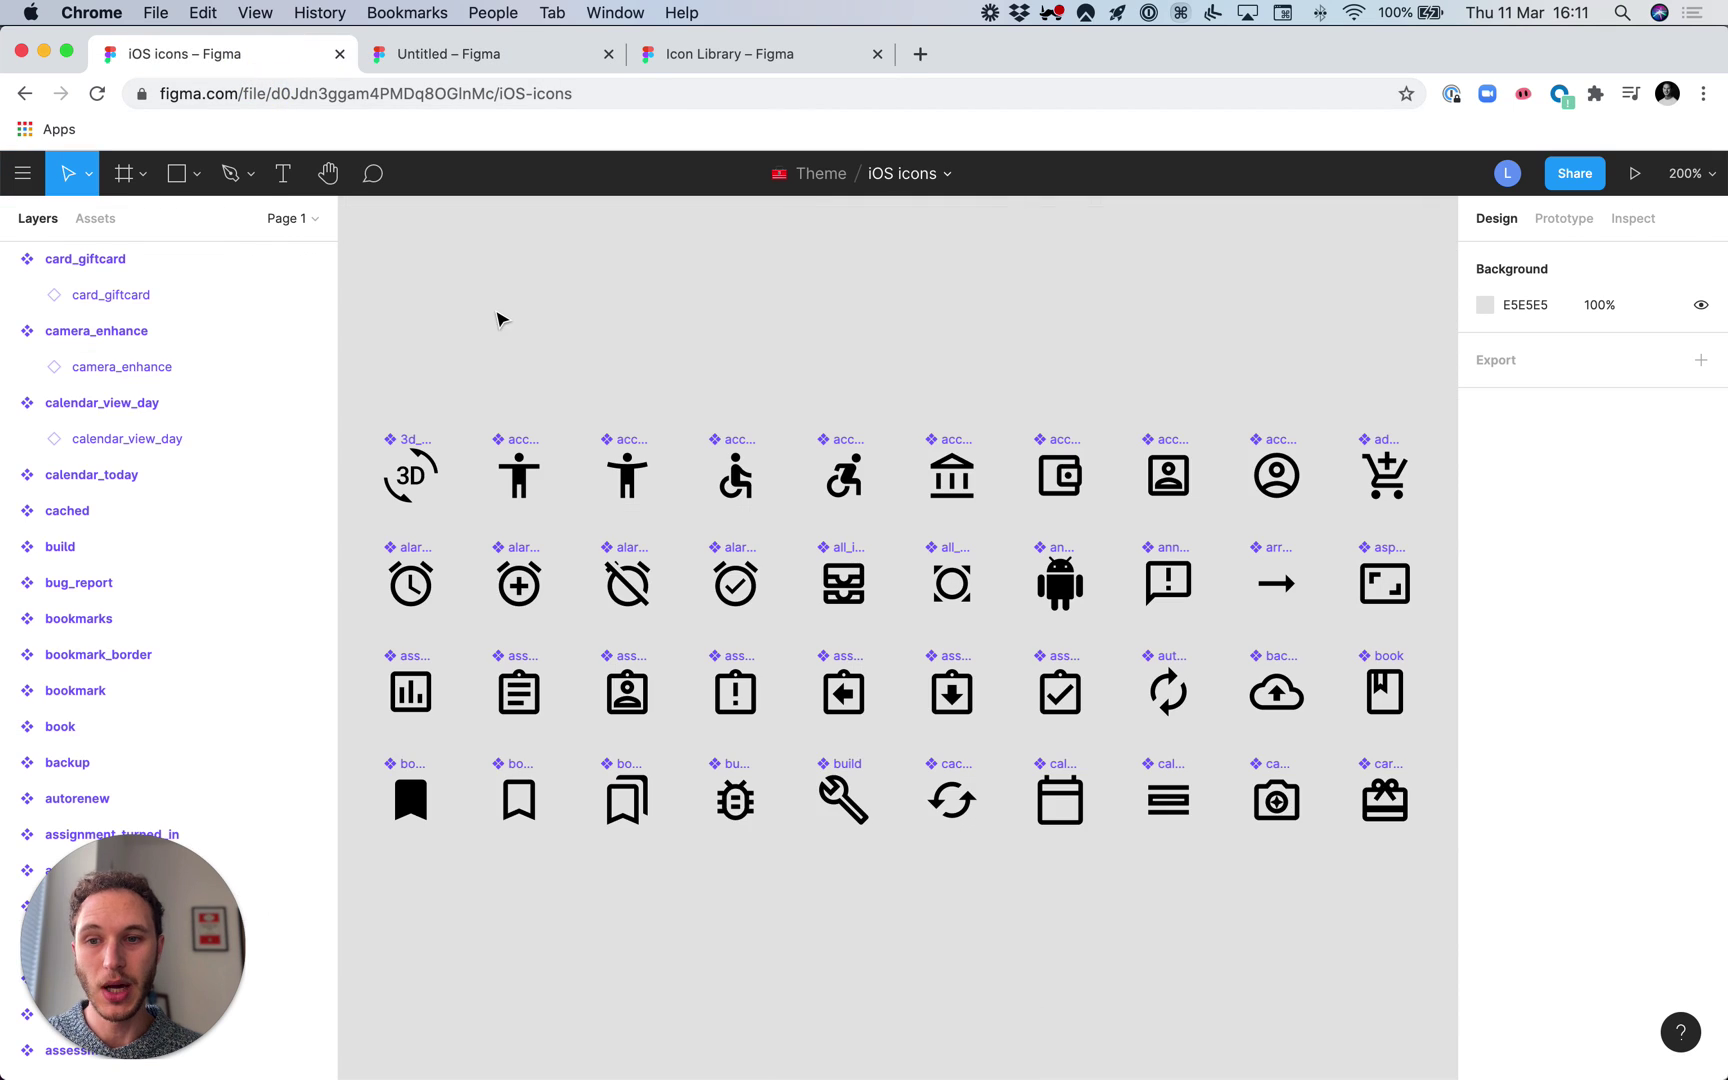
pyautogui.click(406, 472)
pyautogui.scroll(-5, 1539, 756)
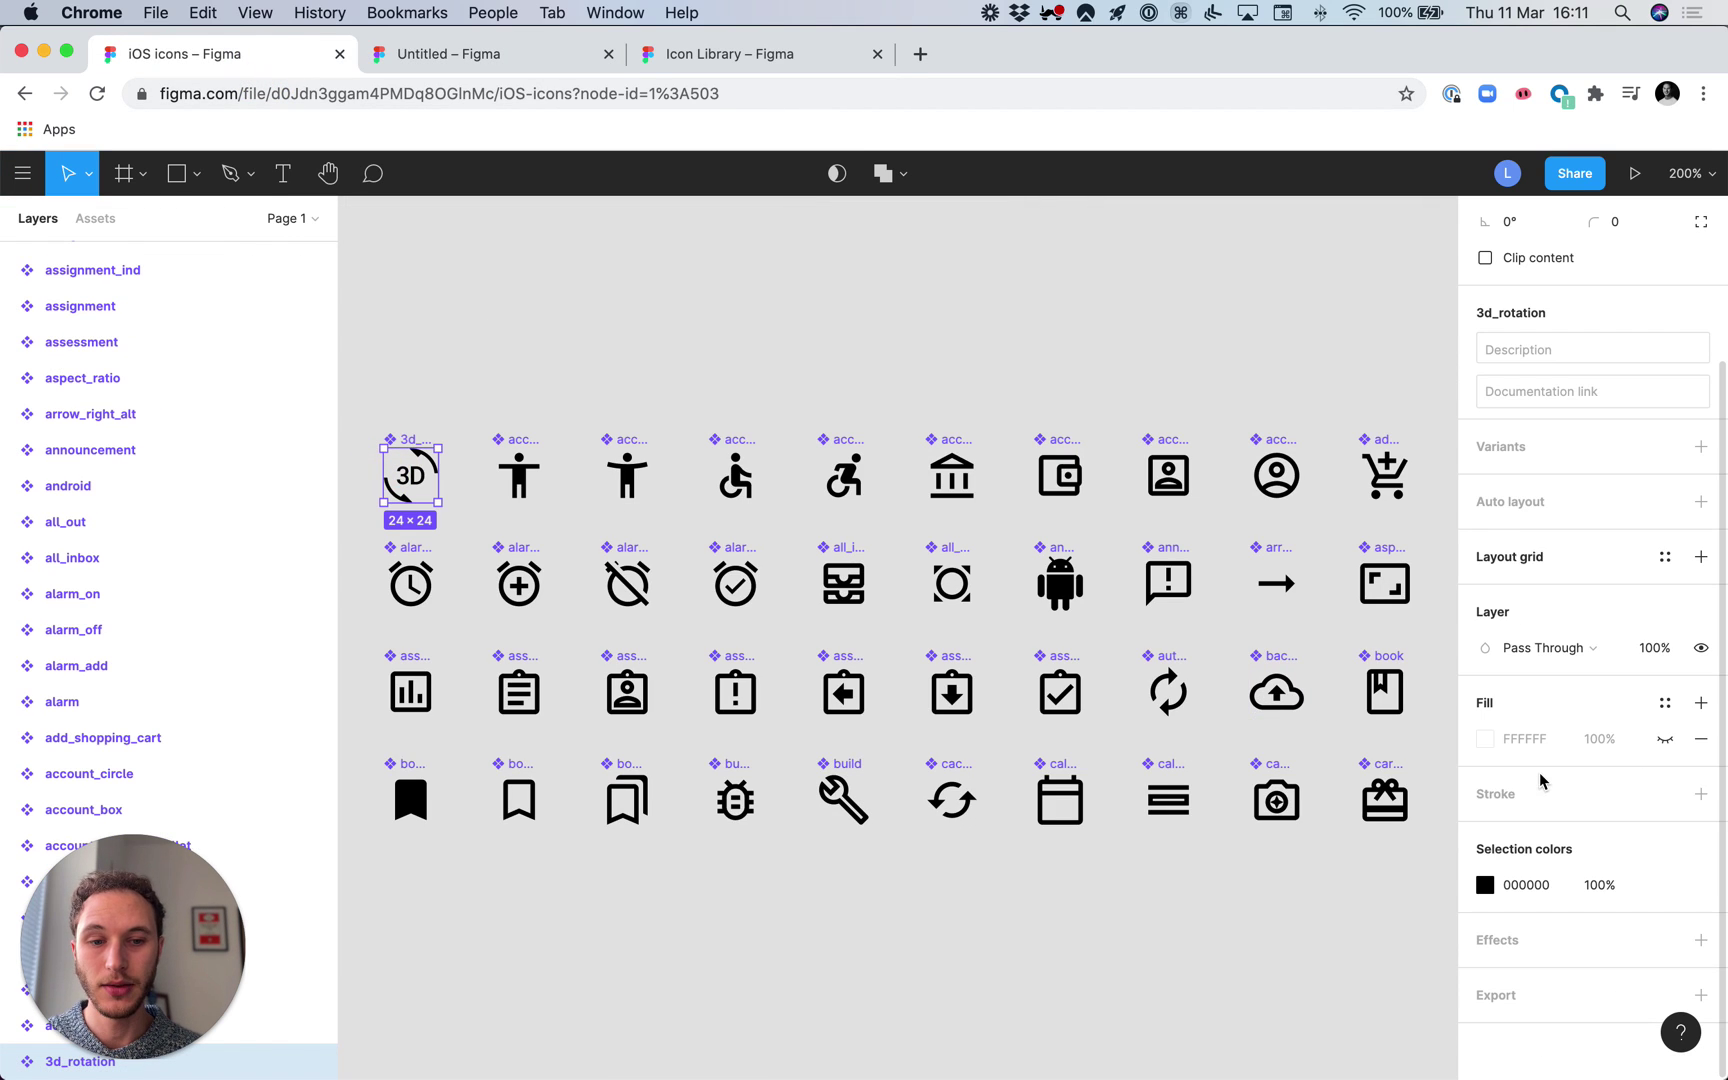
pyautogui.click(1485, 884)
pyautogui.click(1419, 541)
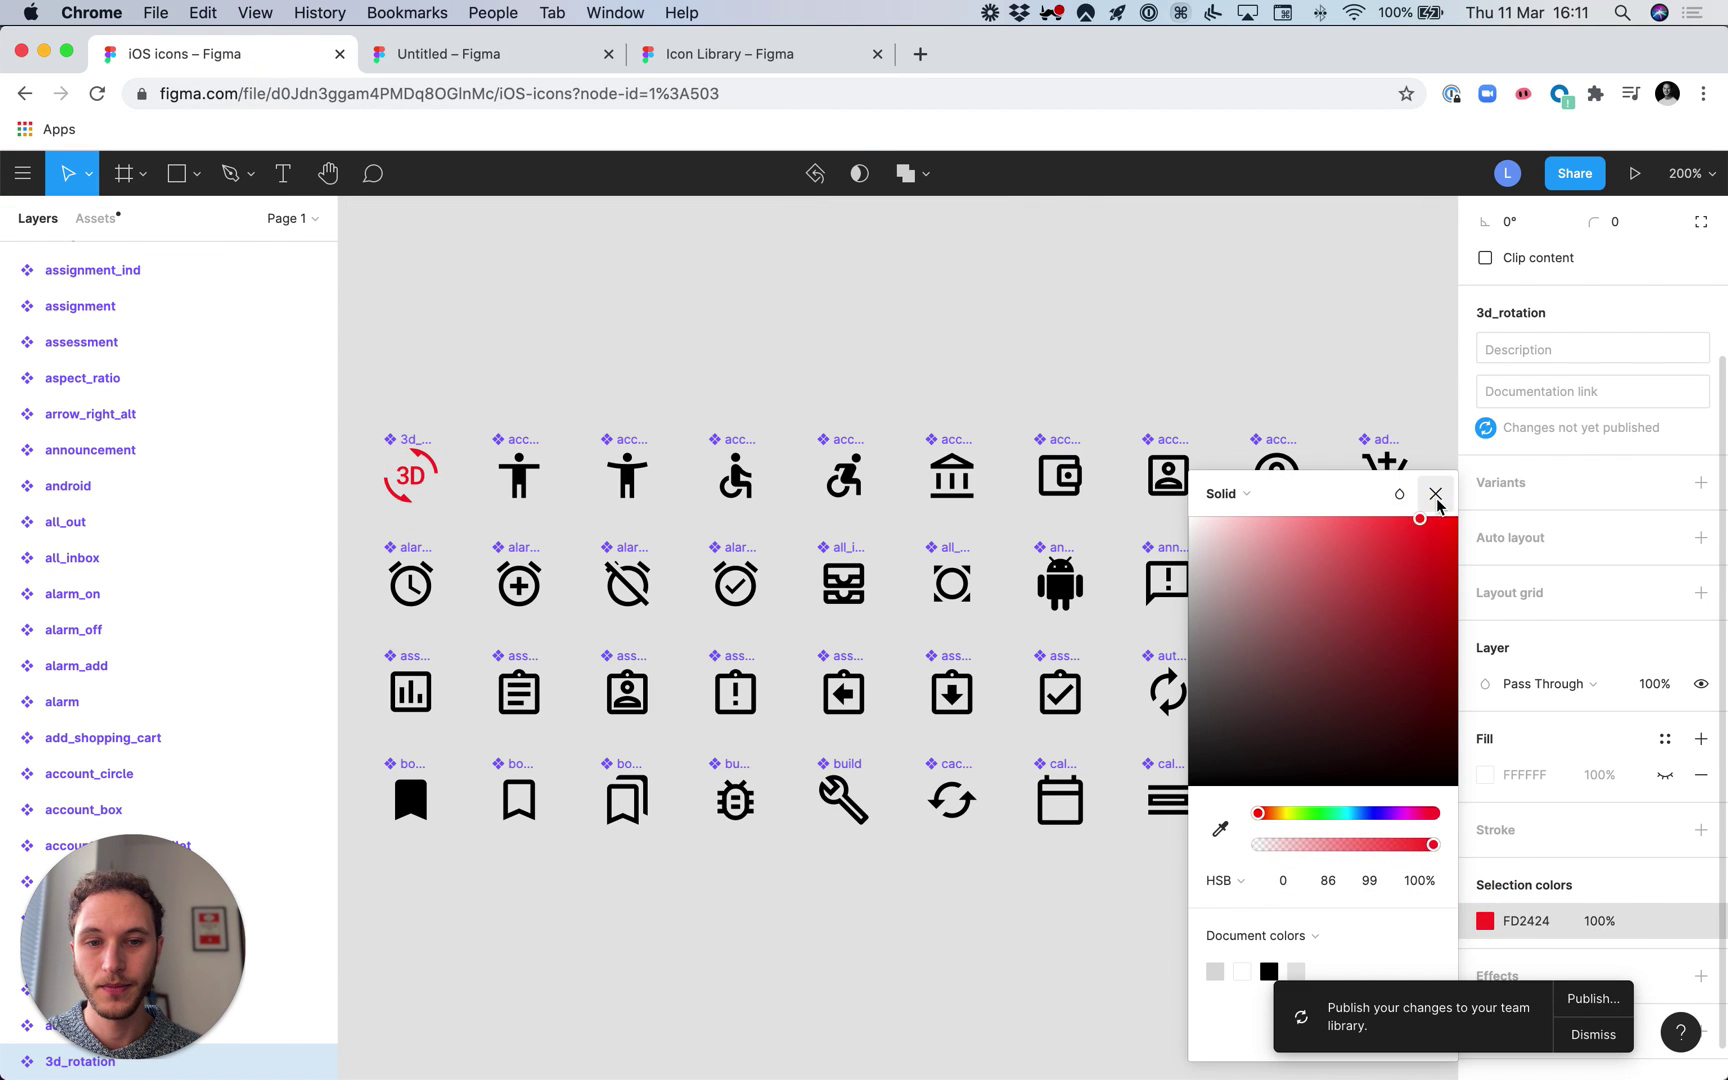
pyautogui.click(1435, 495)
pyautogui.click(1585, 1005)
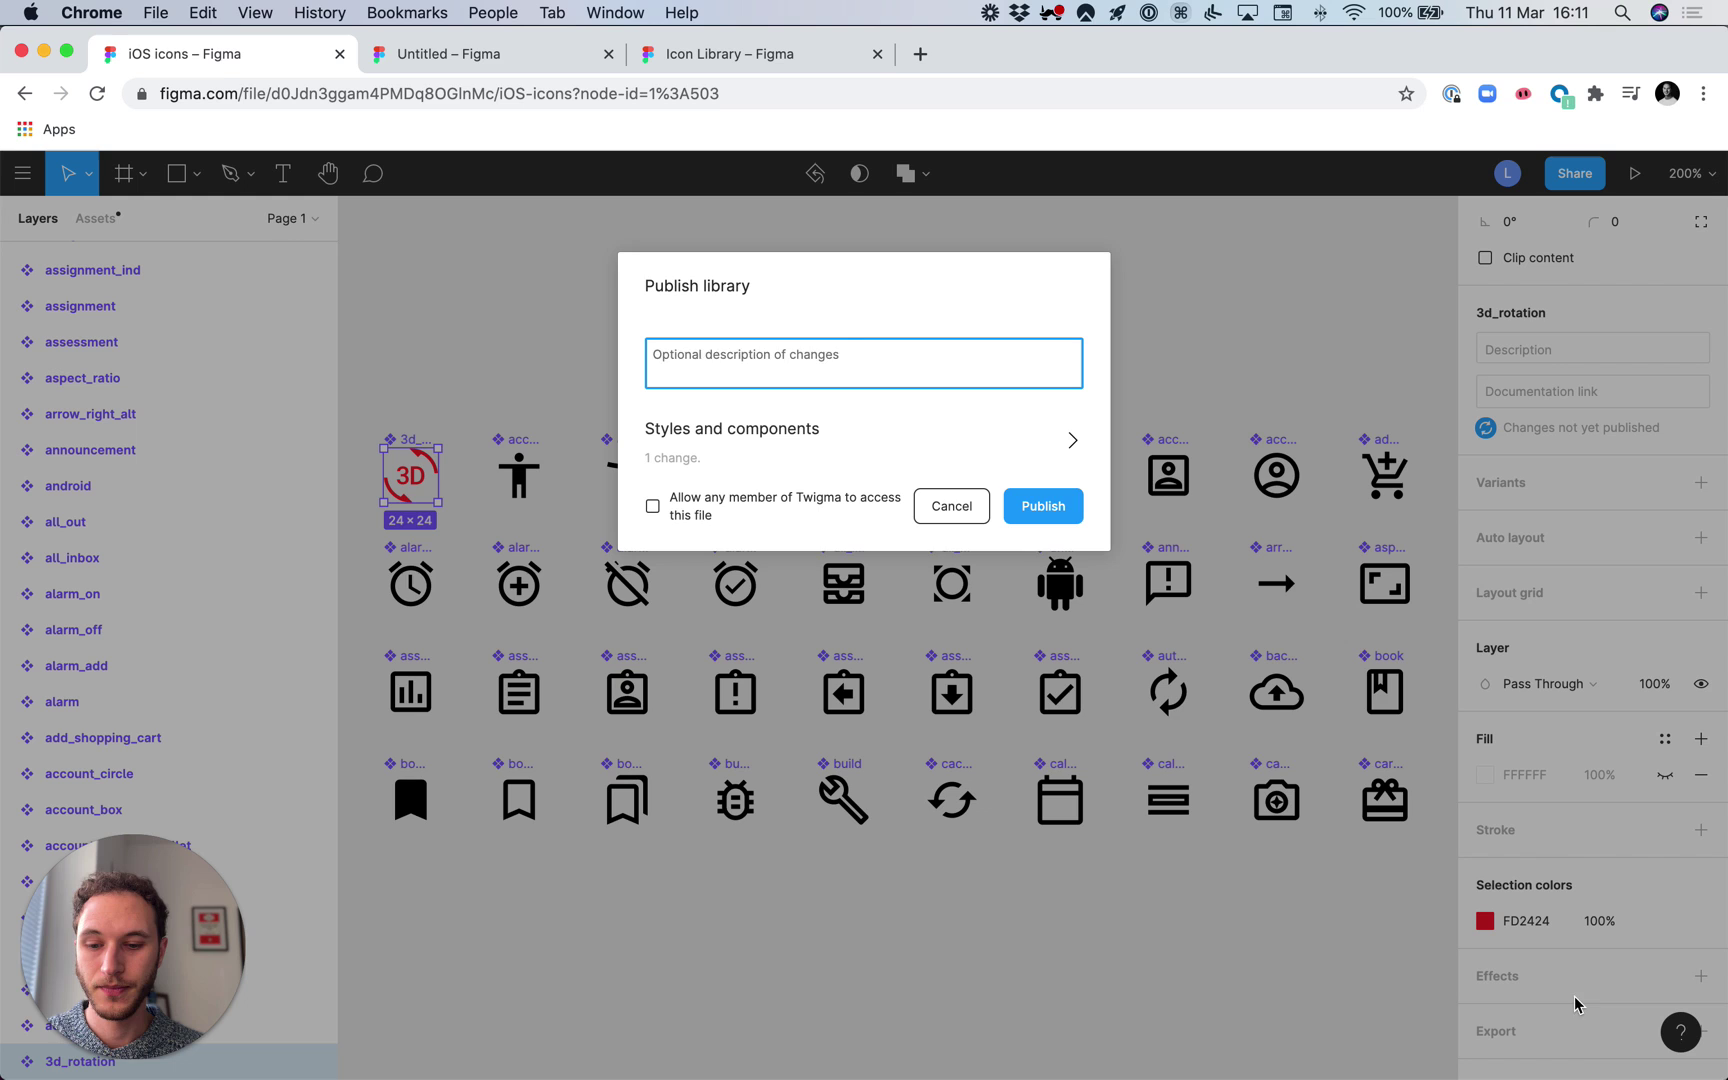
pyautogui.write('Changed colour to red')
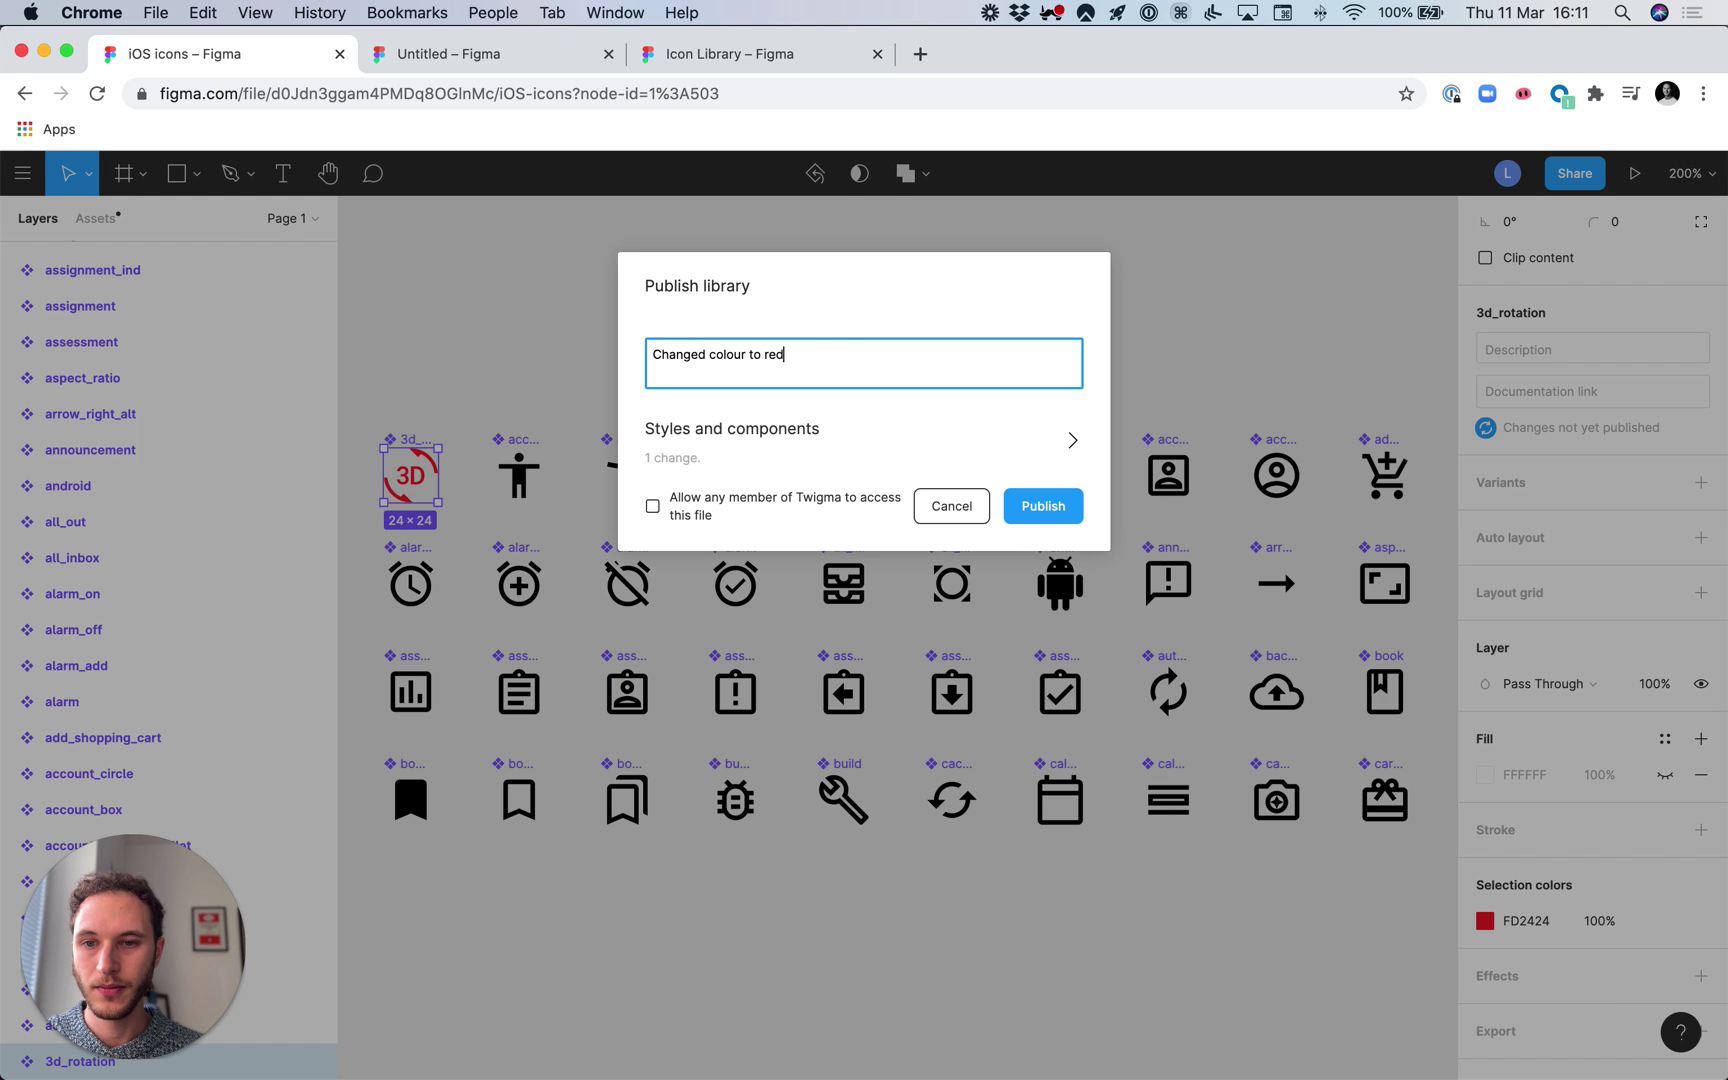
pyautogui.click(1042, 505)
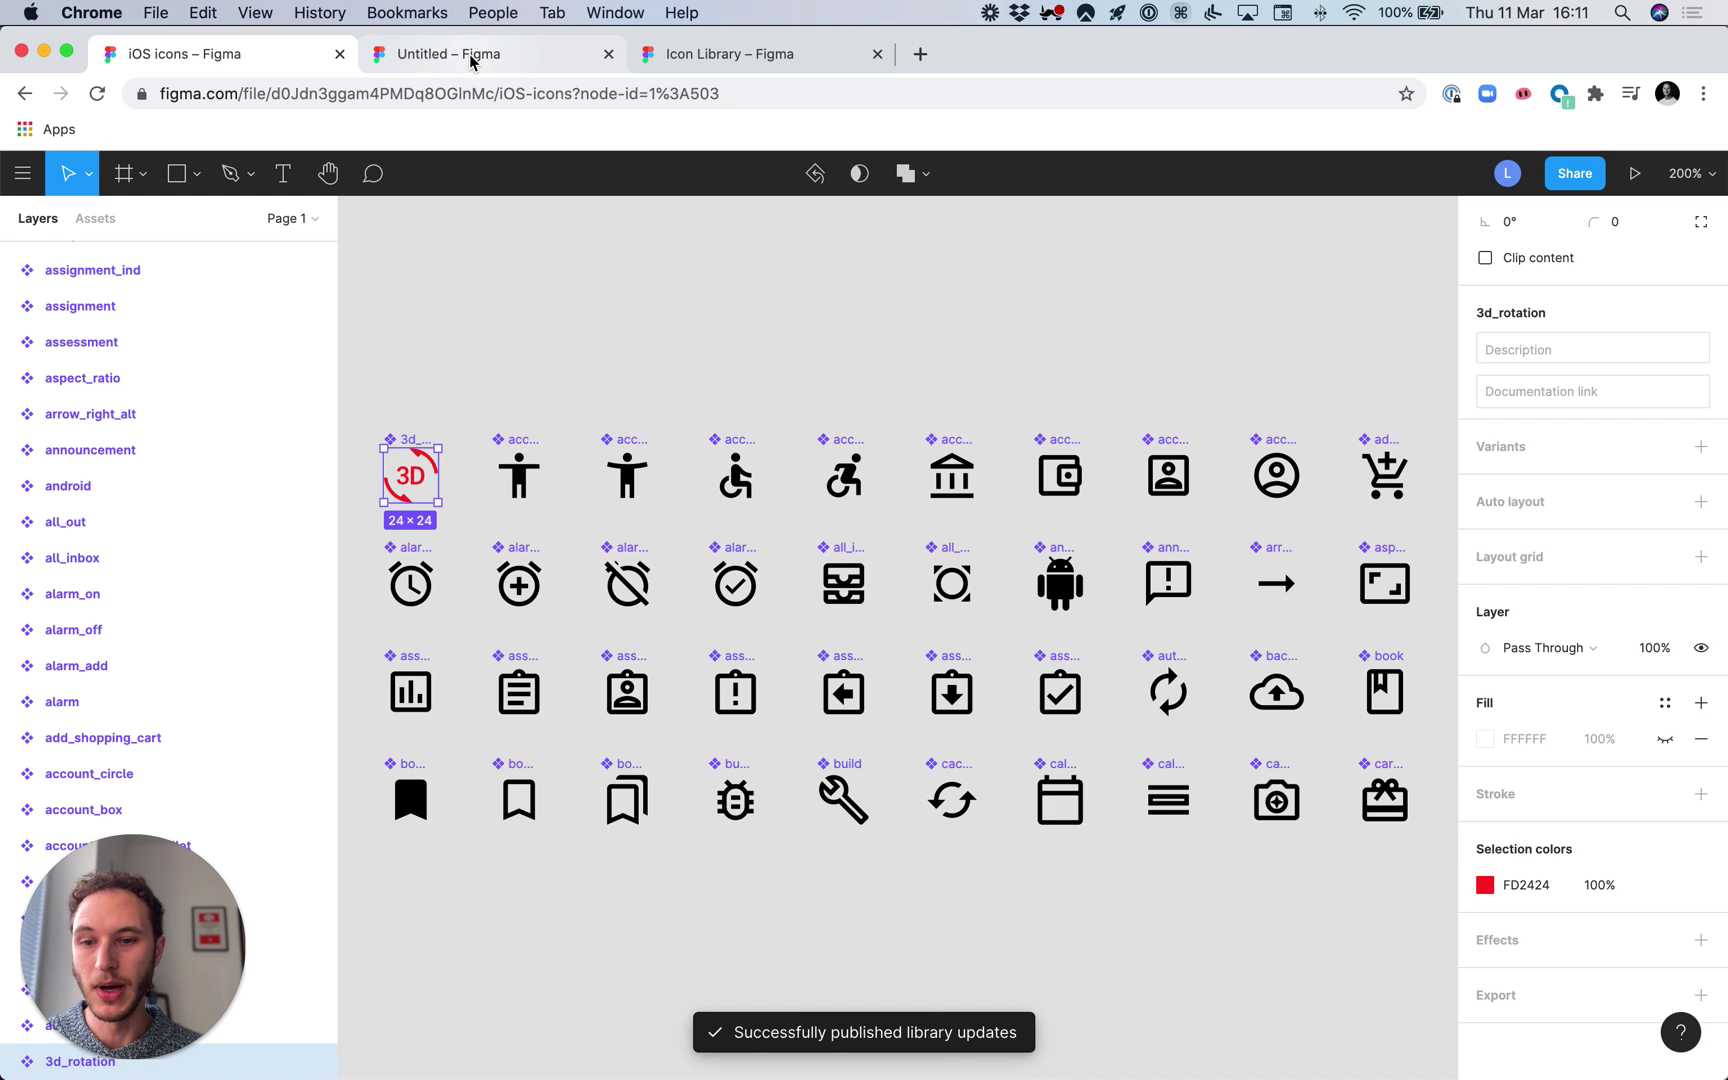
# Accept the 3d_rotation component update in the Untitled file so its icon turns red
pyautogui.click(471, 56)
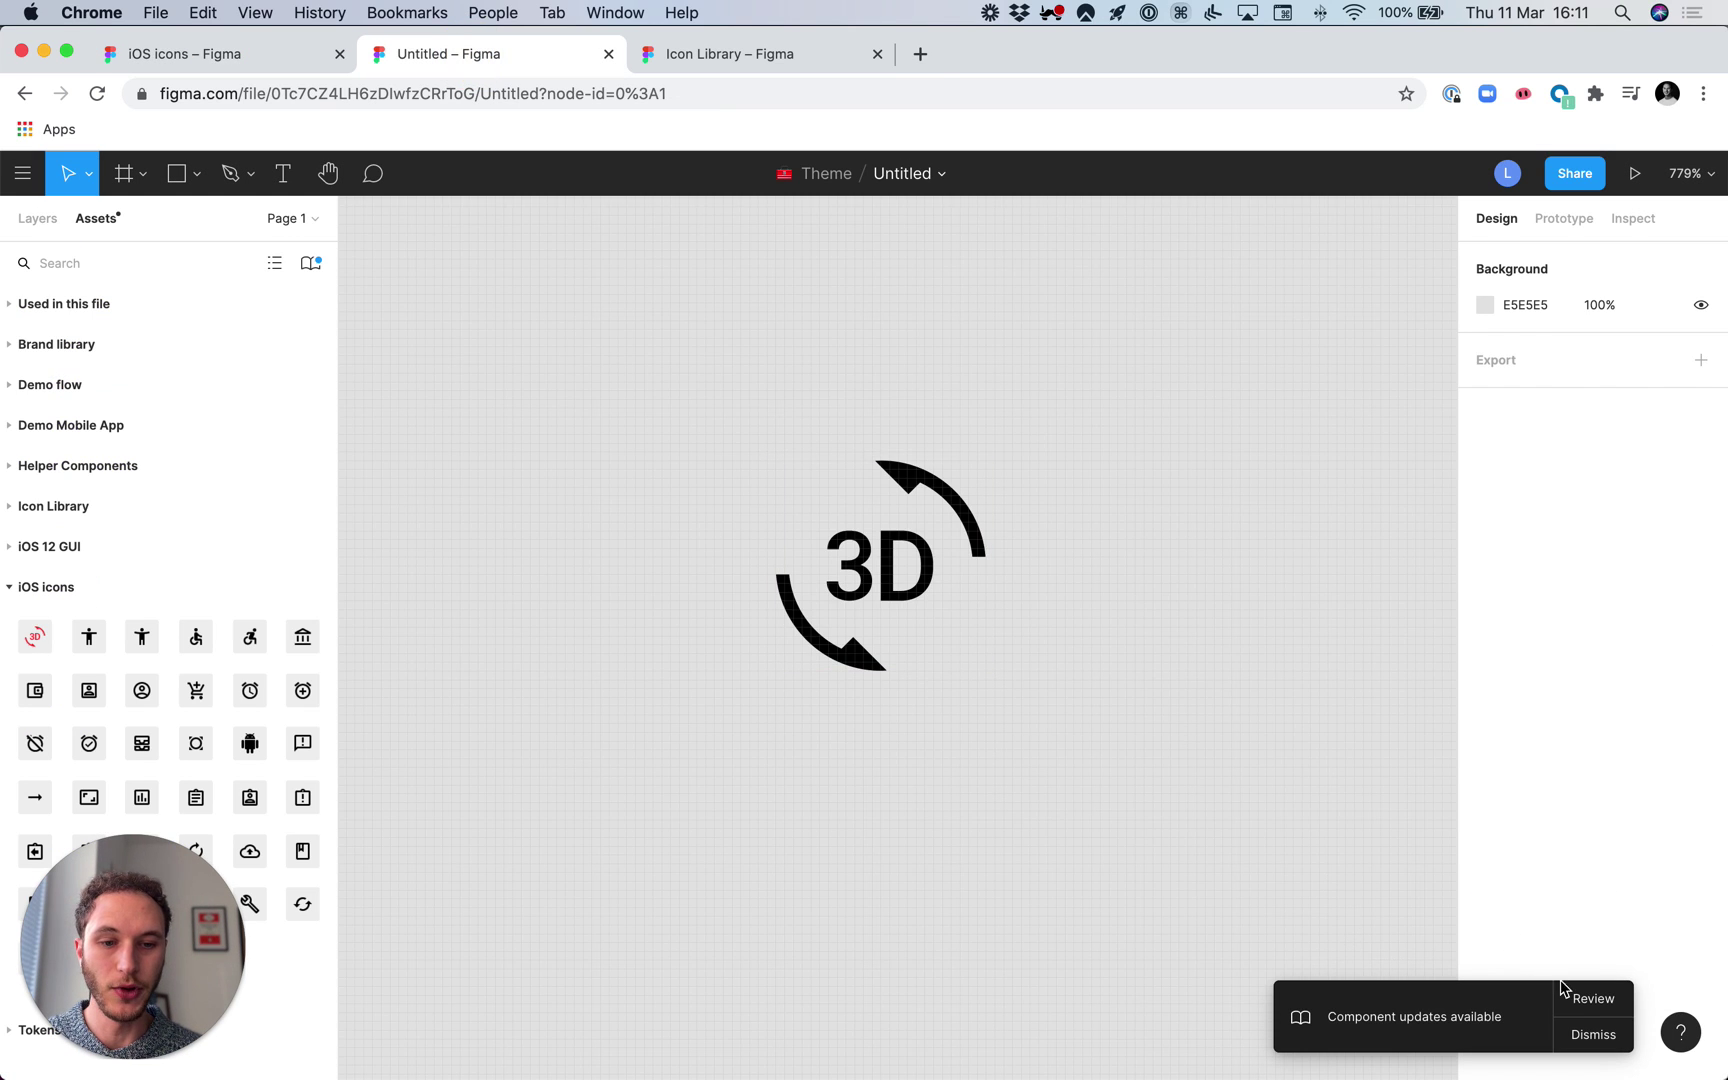
pyautogui.click(1574, 997)
pyautogui.click(1035, 872)
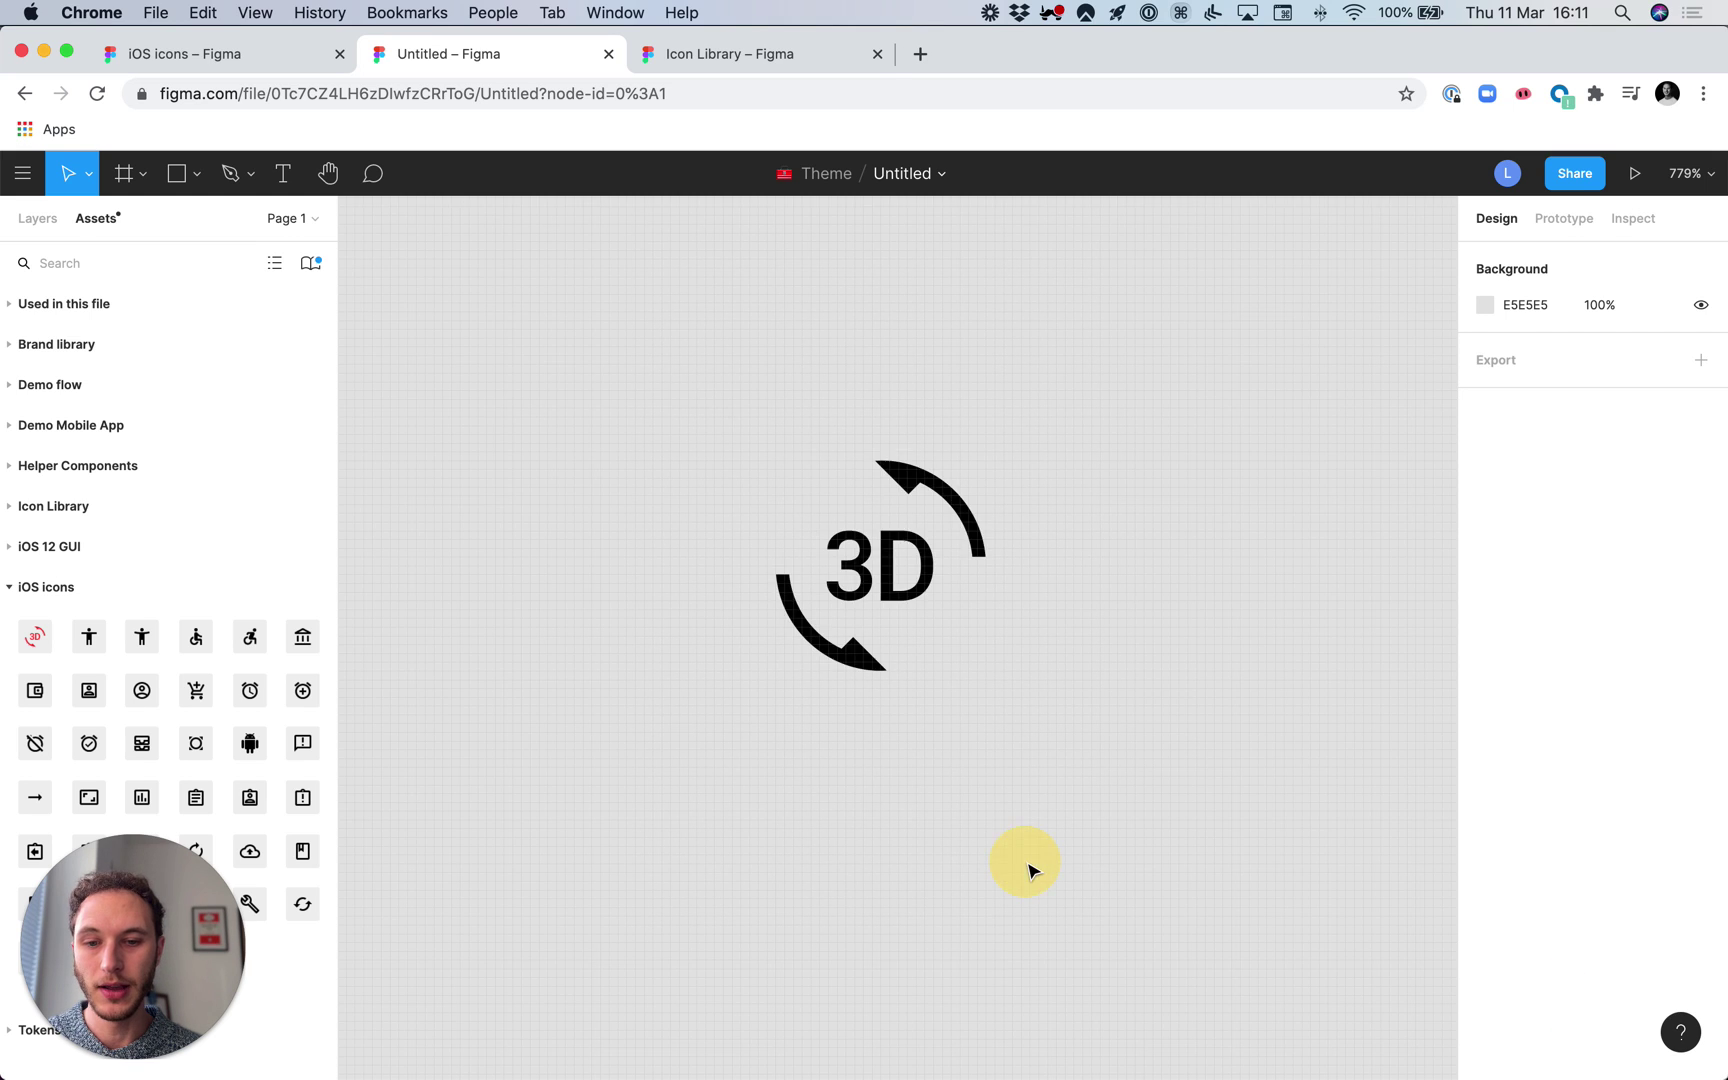
pyautogui.click(735, 60)
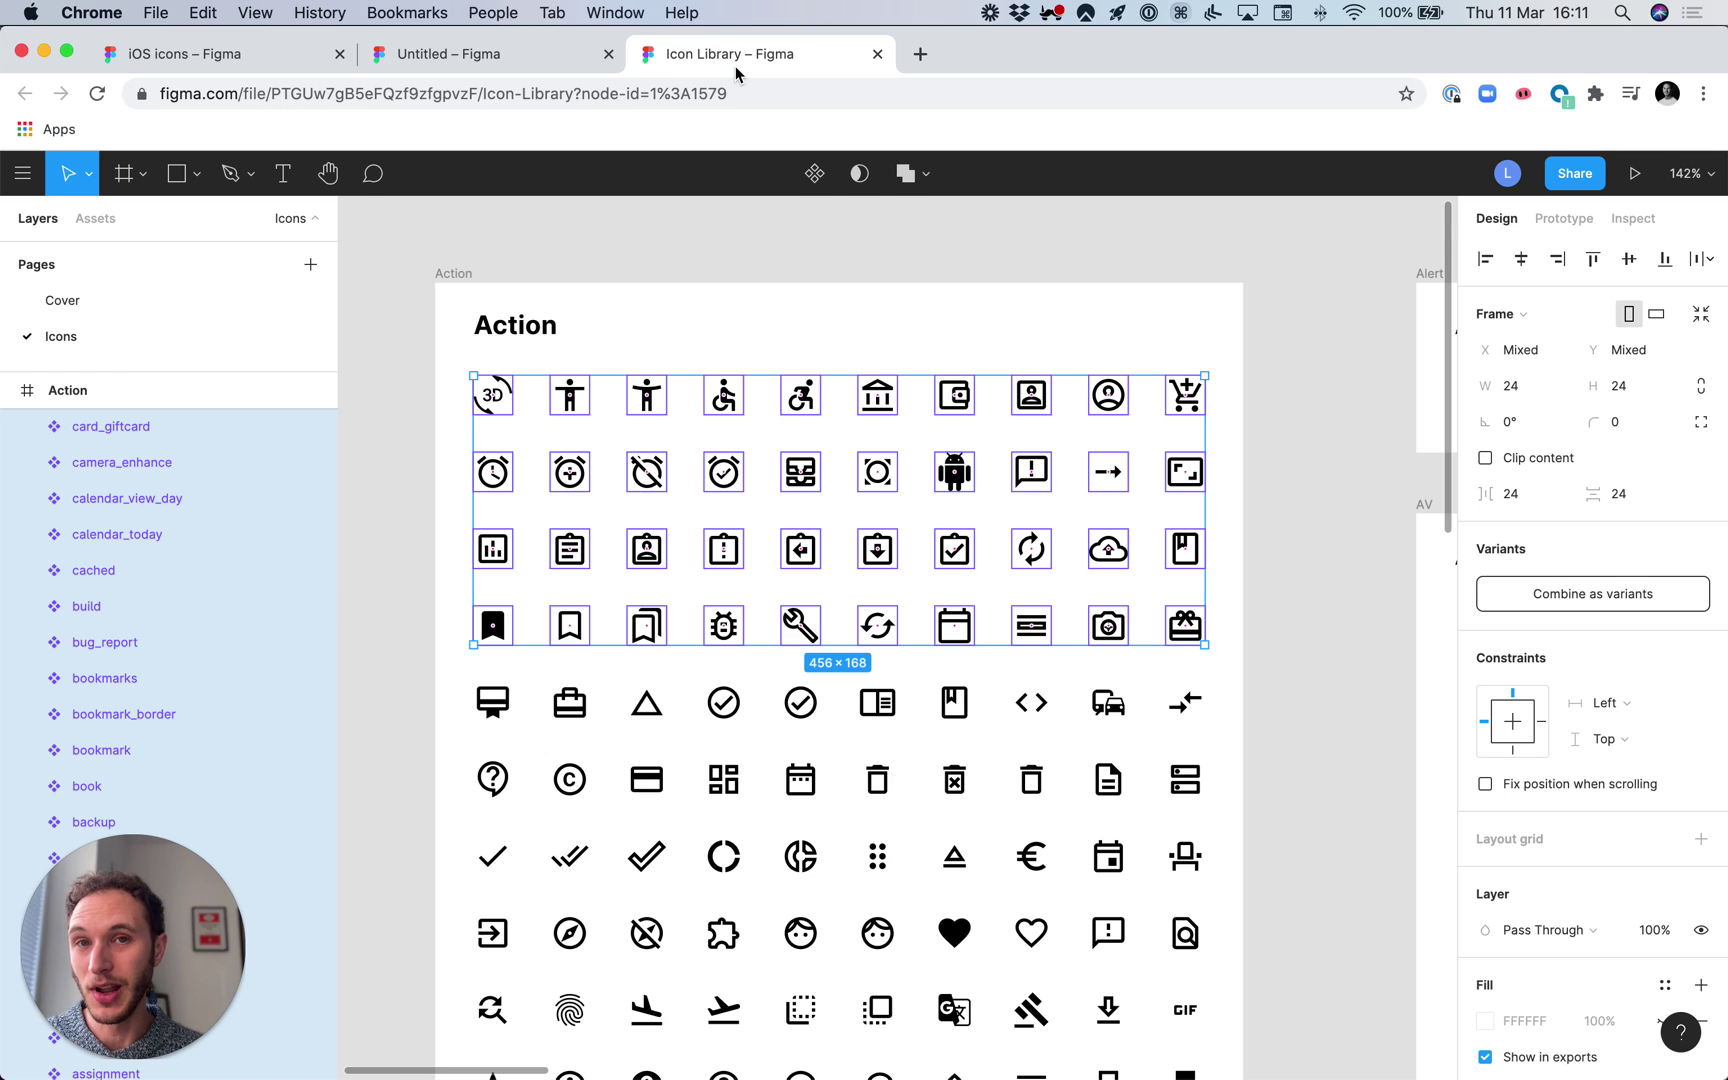
pyautogui.scroll(10, 464, 386)
# Delete the '3' from the Icon Library's 3D rotation icon and publish the change
pyautogui.click(460, 394)
pyautogui.click(592, 473)
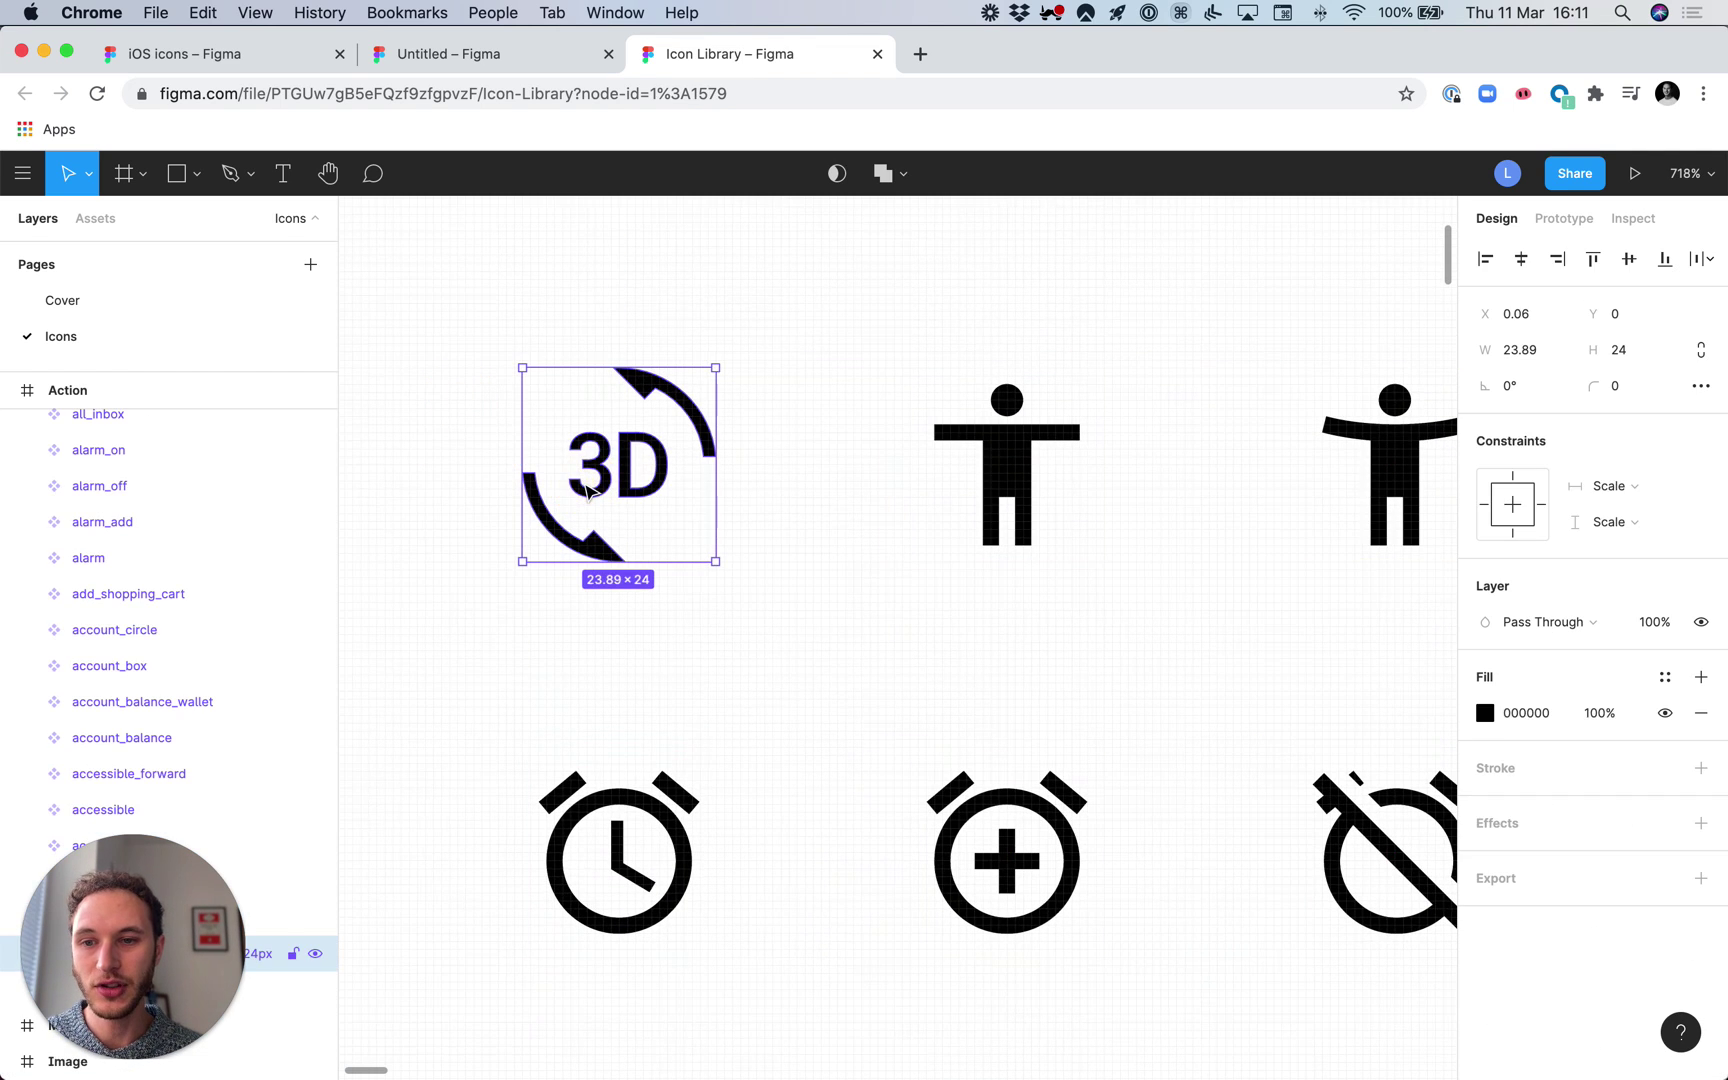
pyautogui.doubleClick(590, 475)
pyautogui.press('BackSpace')
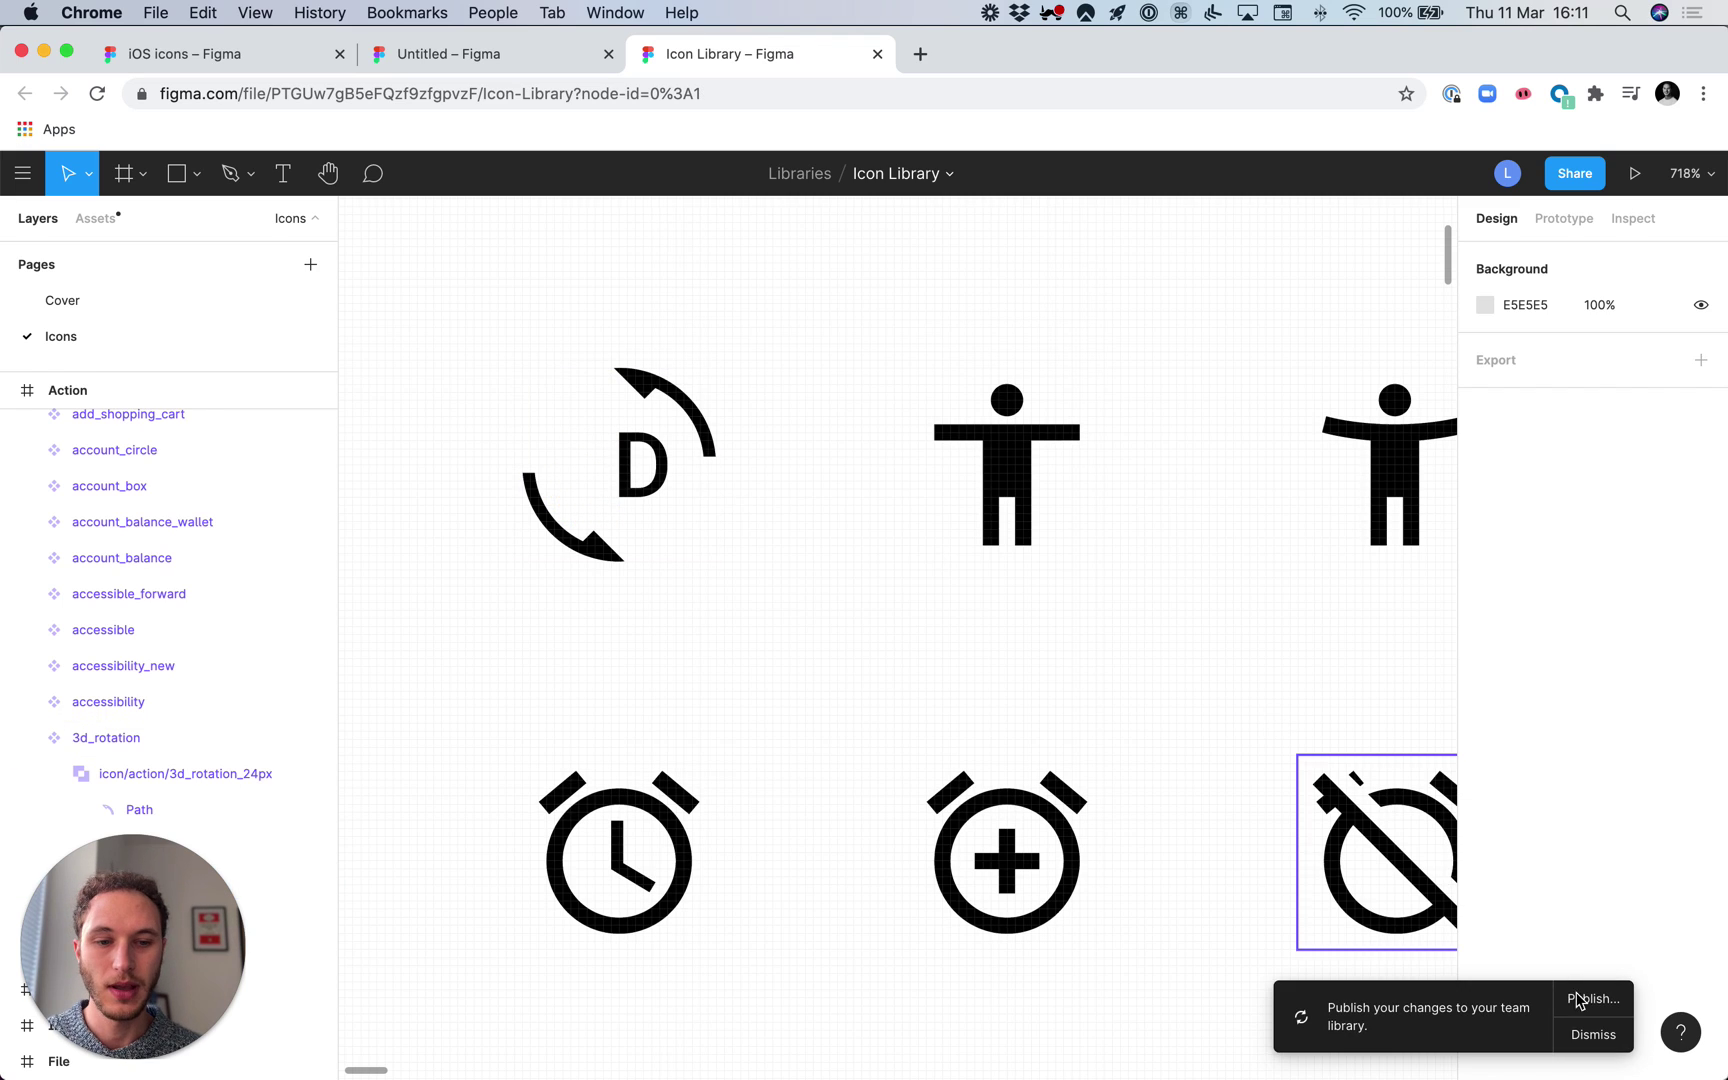
pyautogui.click(1582, 1006)
pyautogui.write('Removed 3')
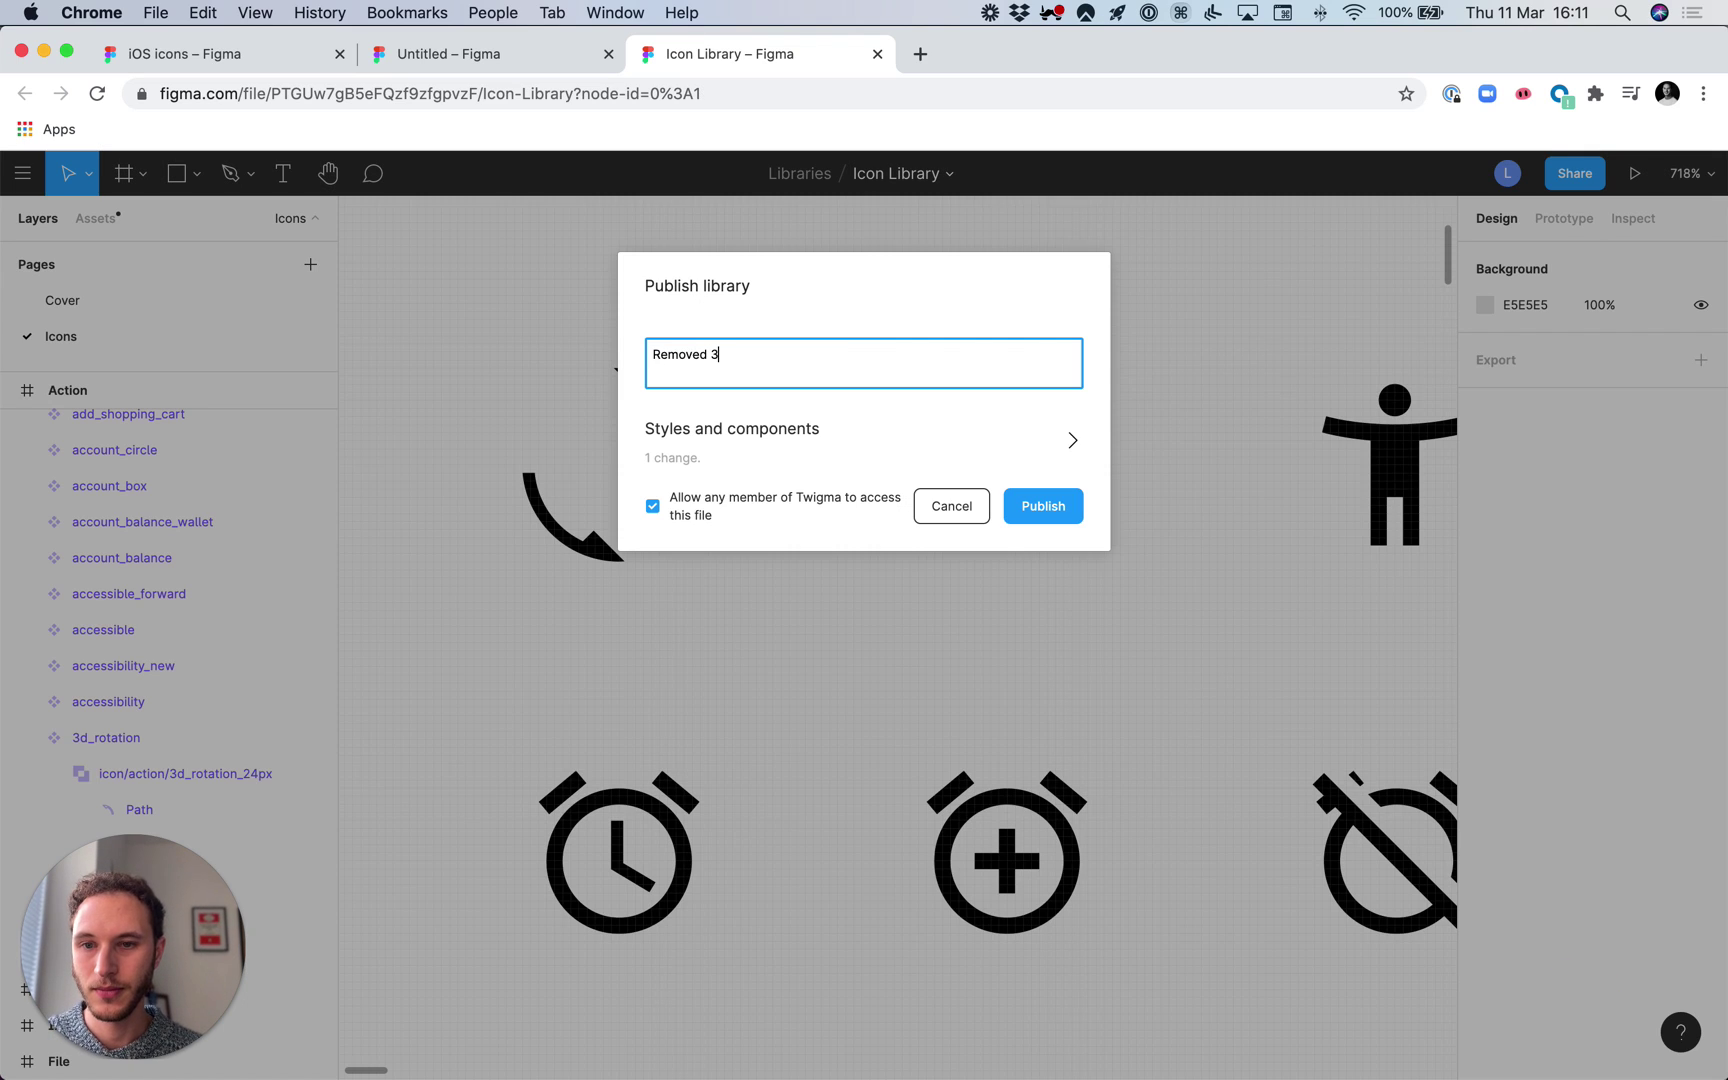
pyautogui.press('Return')
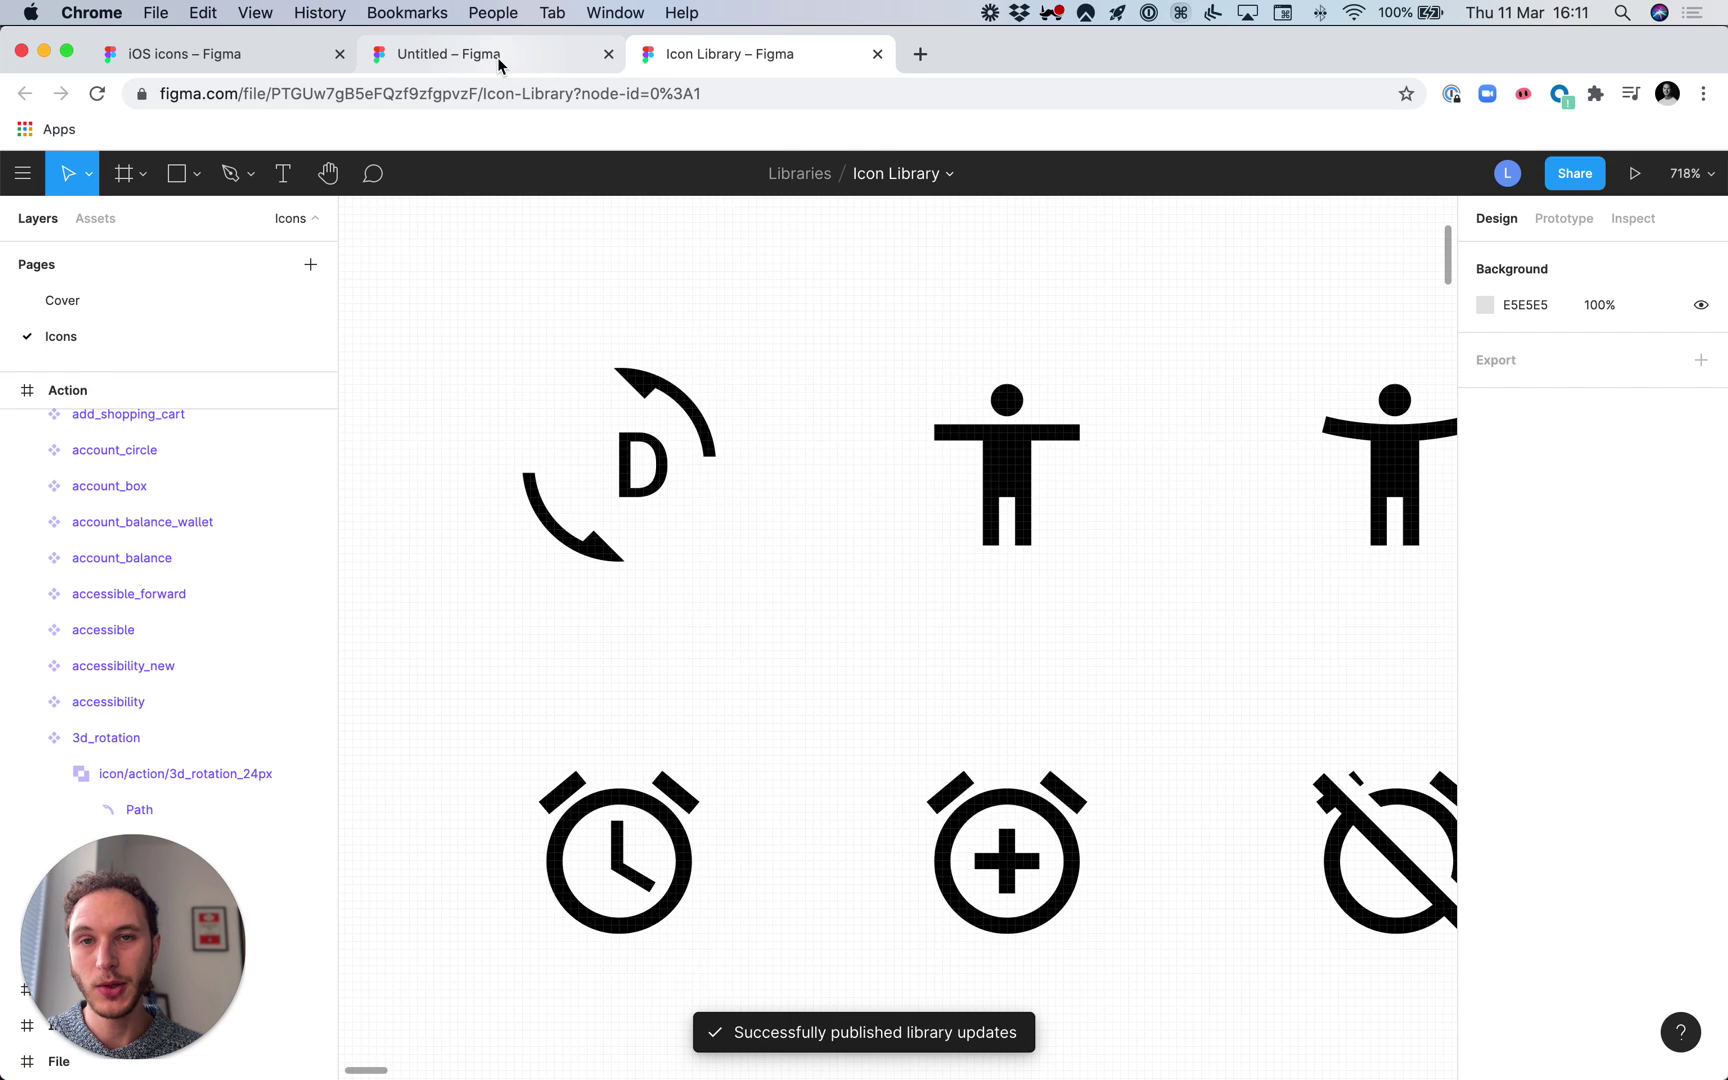
pyautogui.click(499, 60)
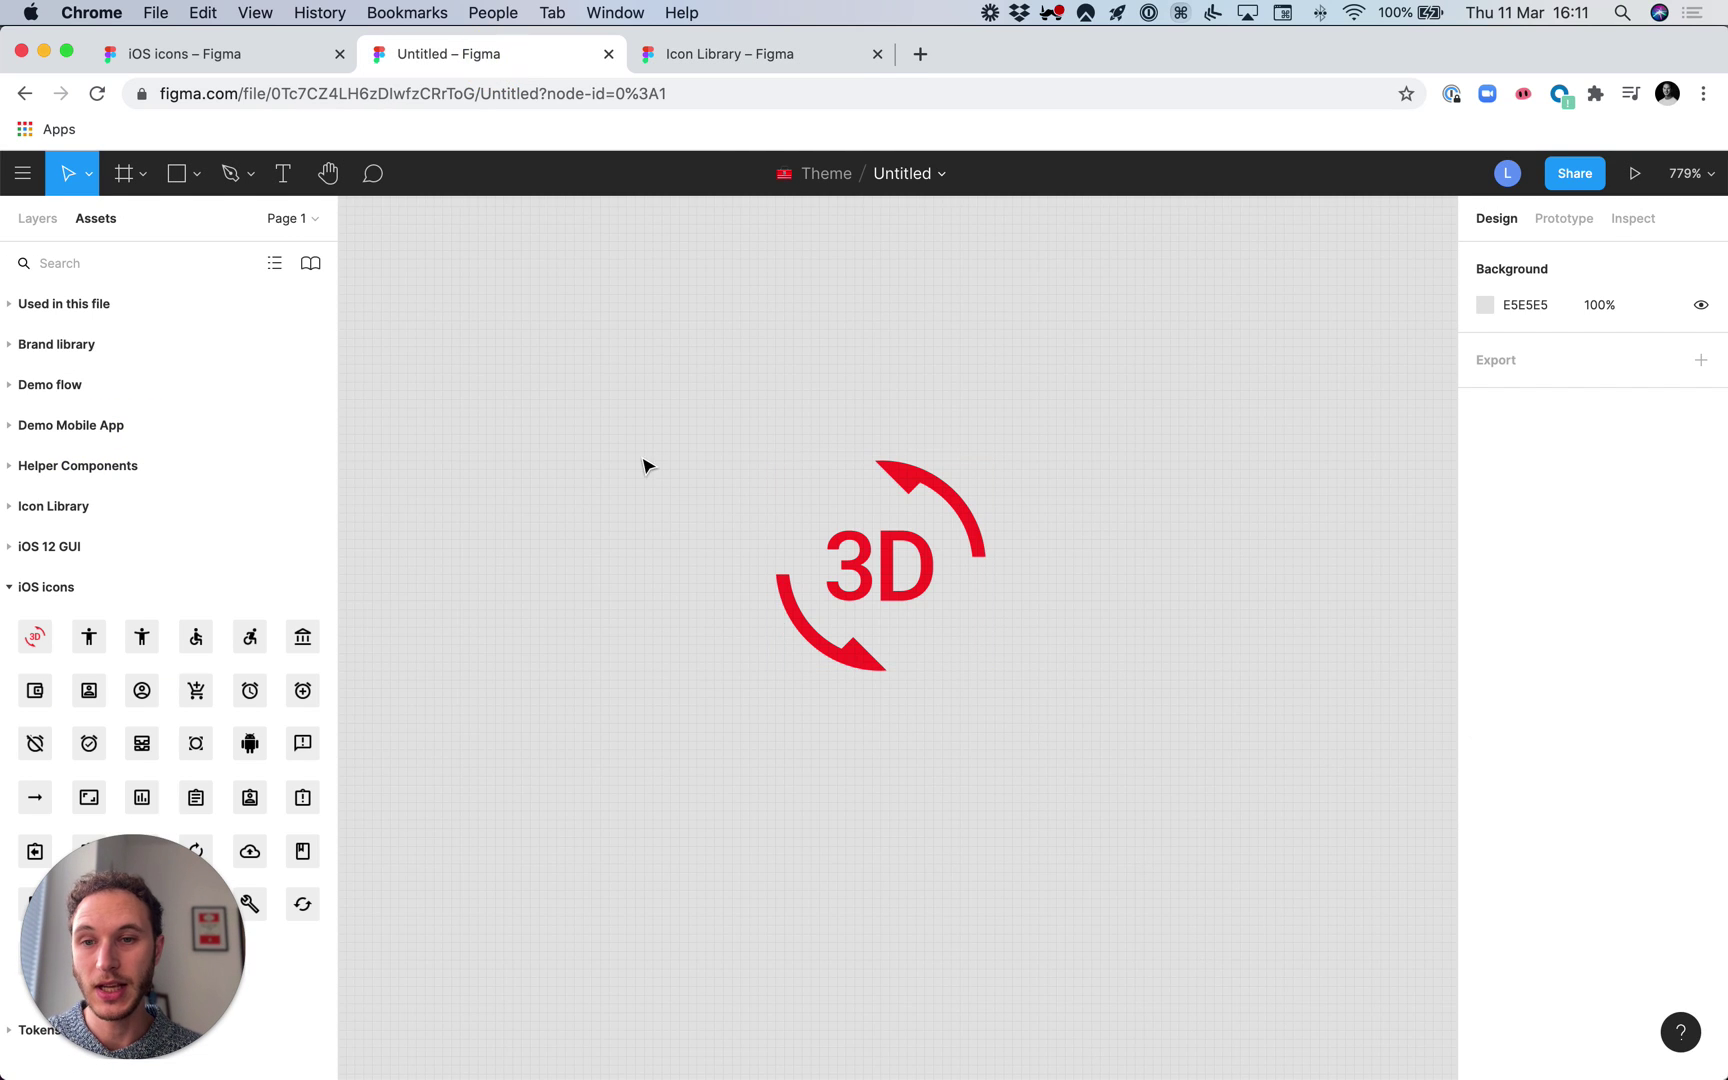
# Accept the 3d_rotation update in the iOS icons file and republish the library
pyautogui.click(246, 60)
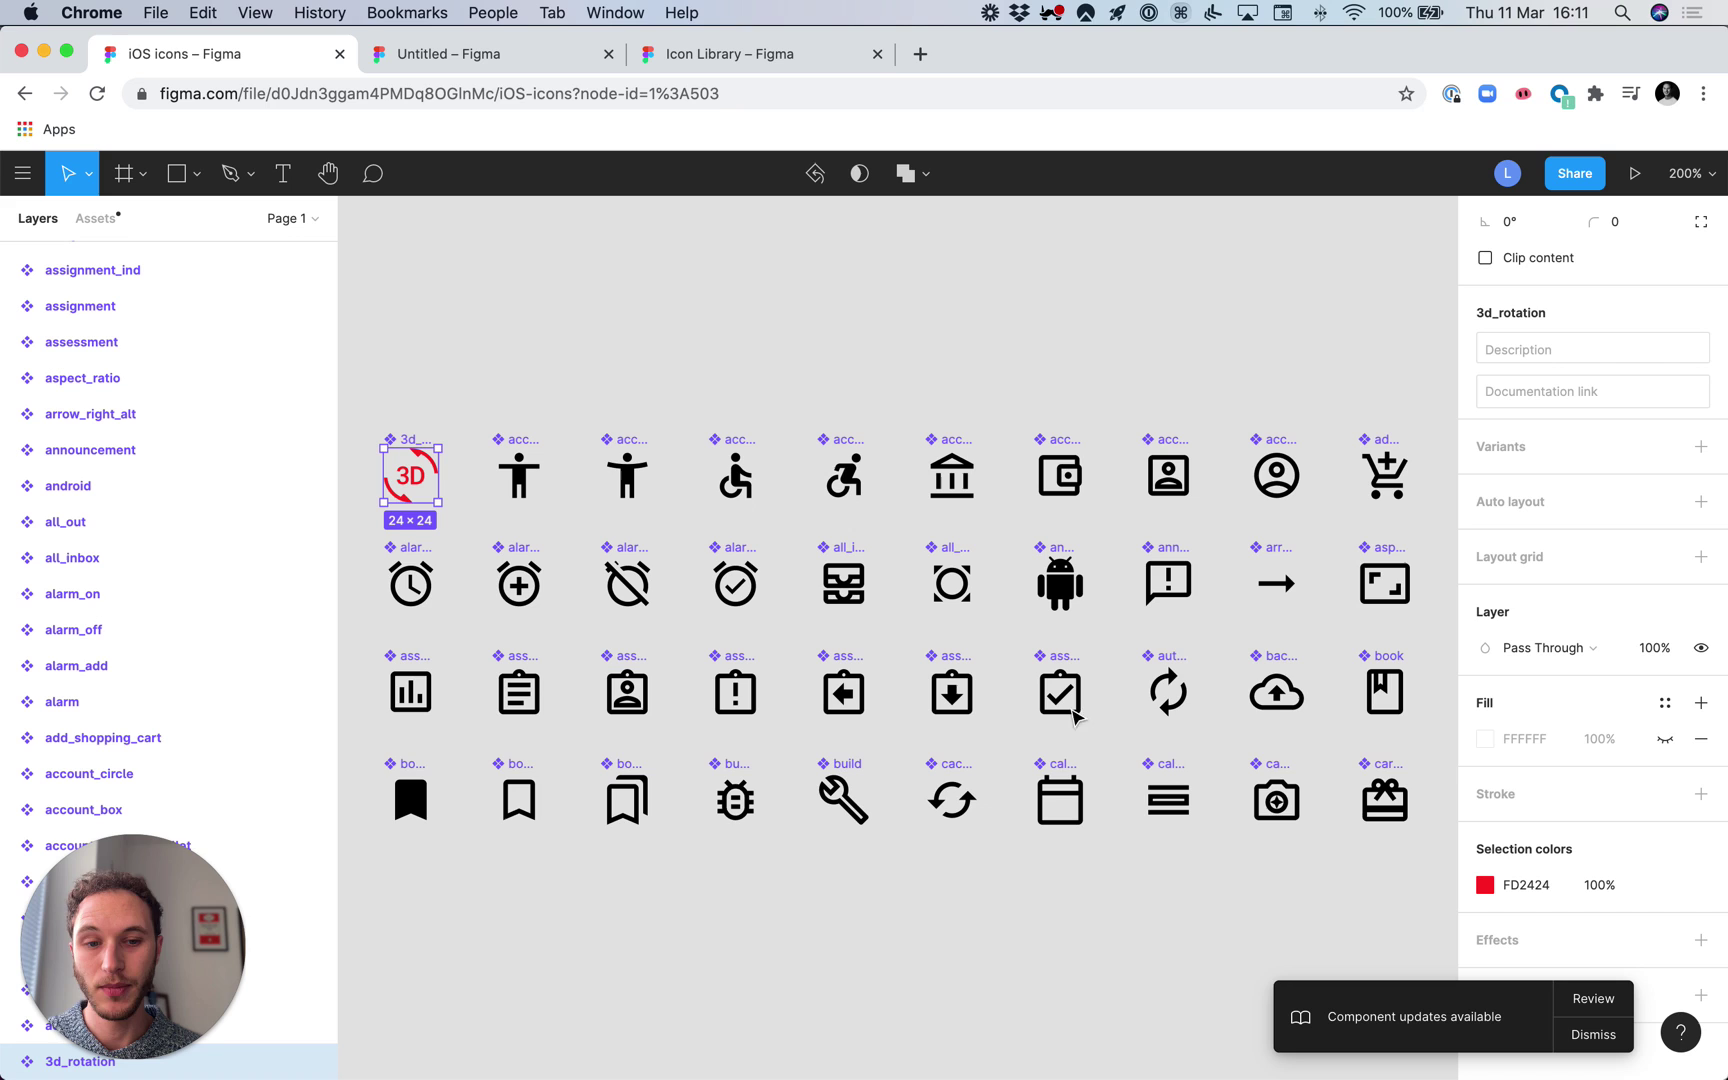
pyautogui.click(1576, 999)
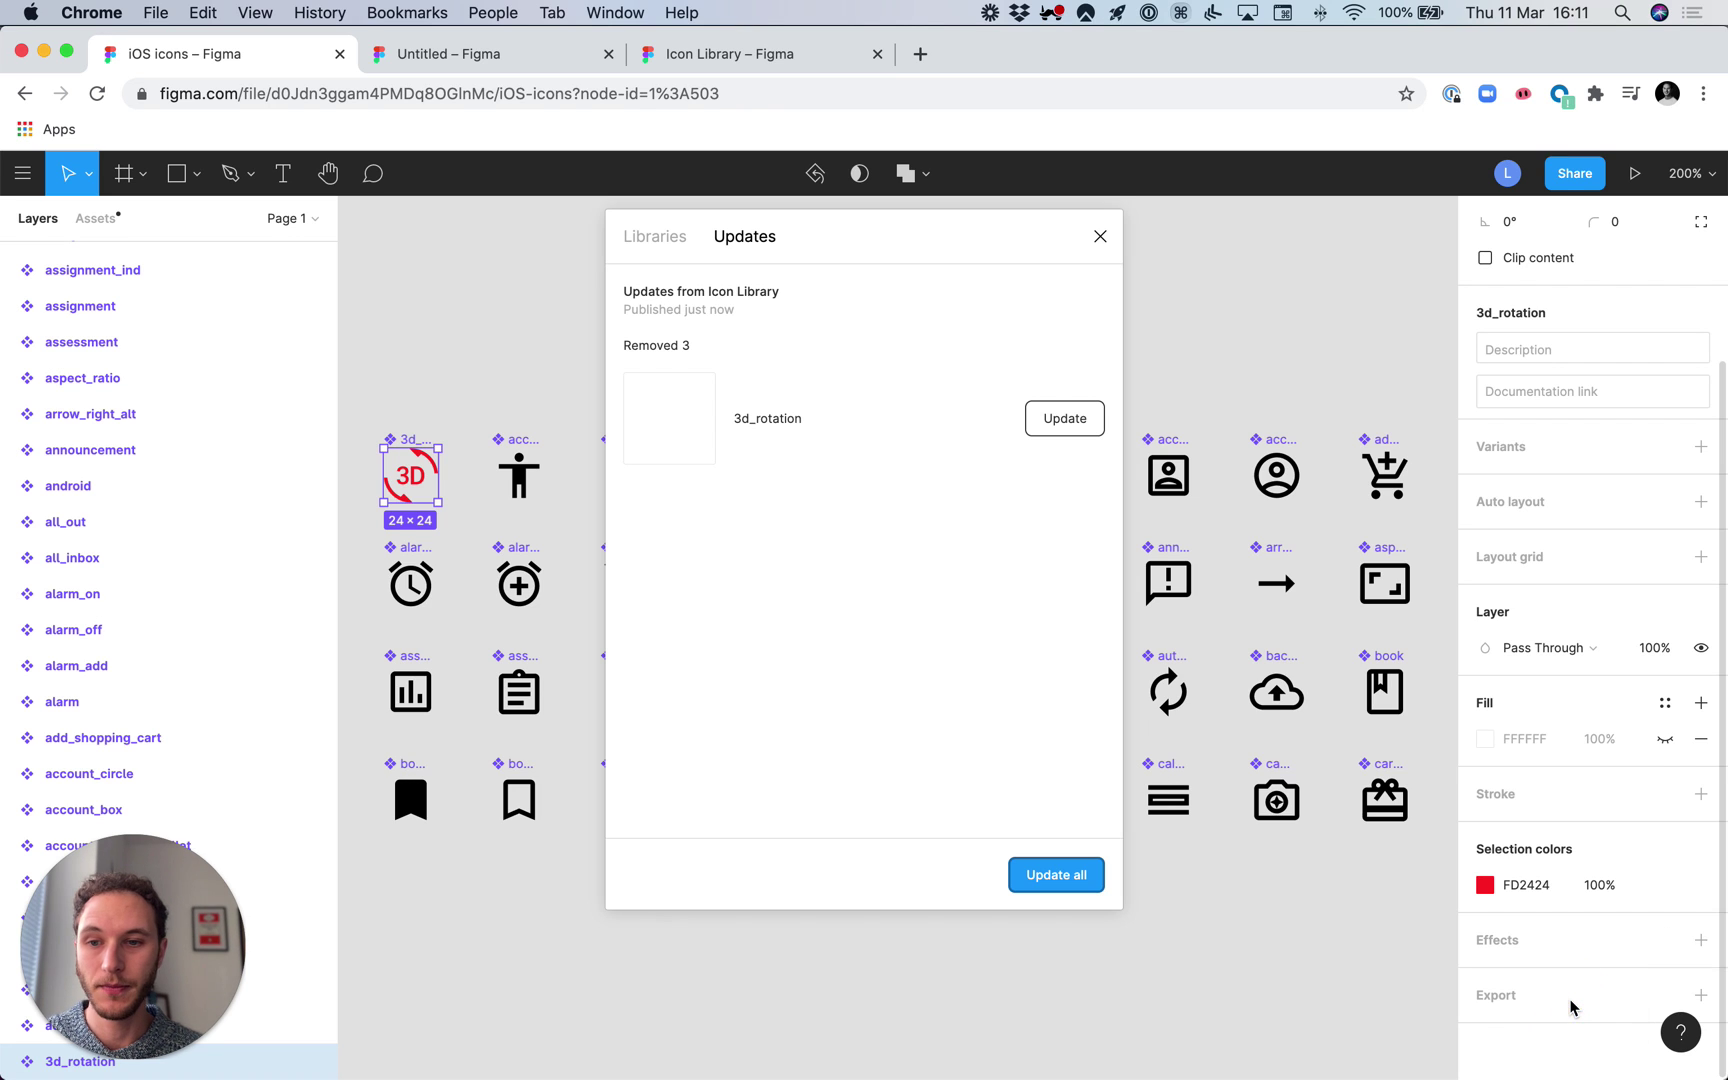
pyautogui.click(1057, 874)
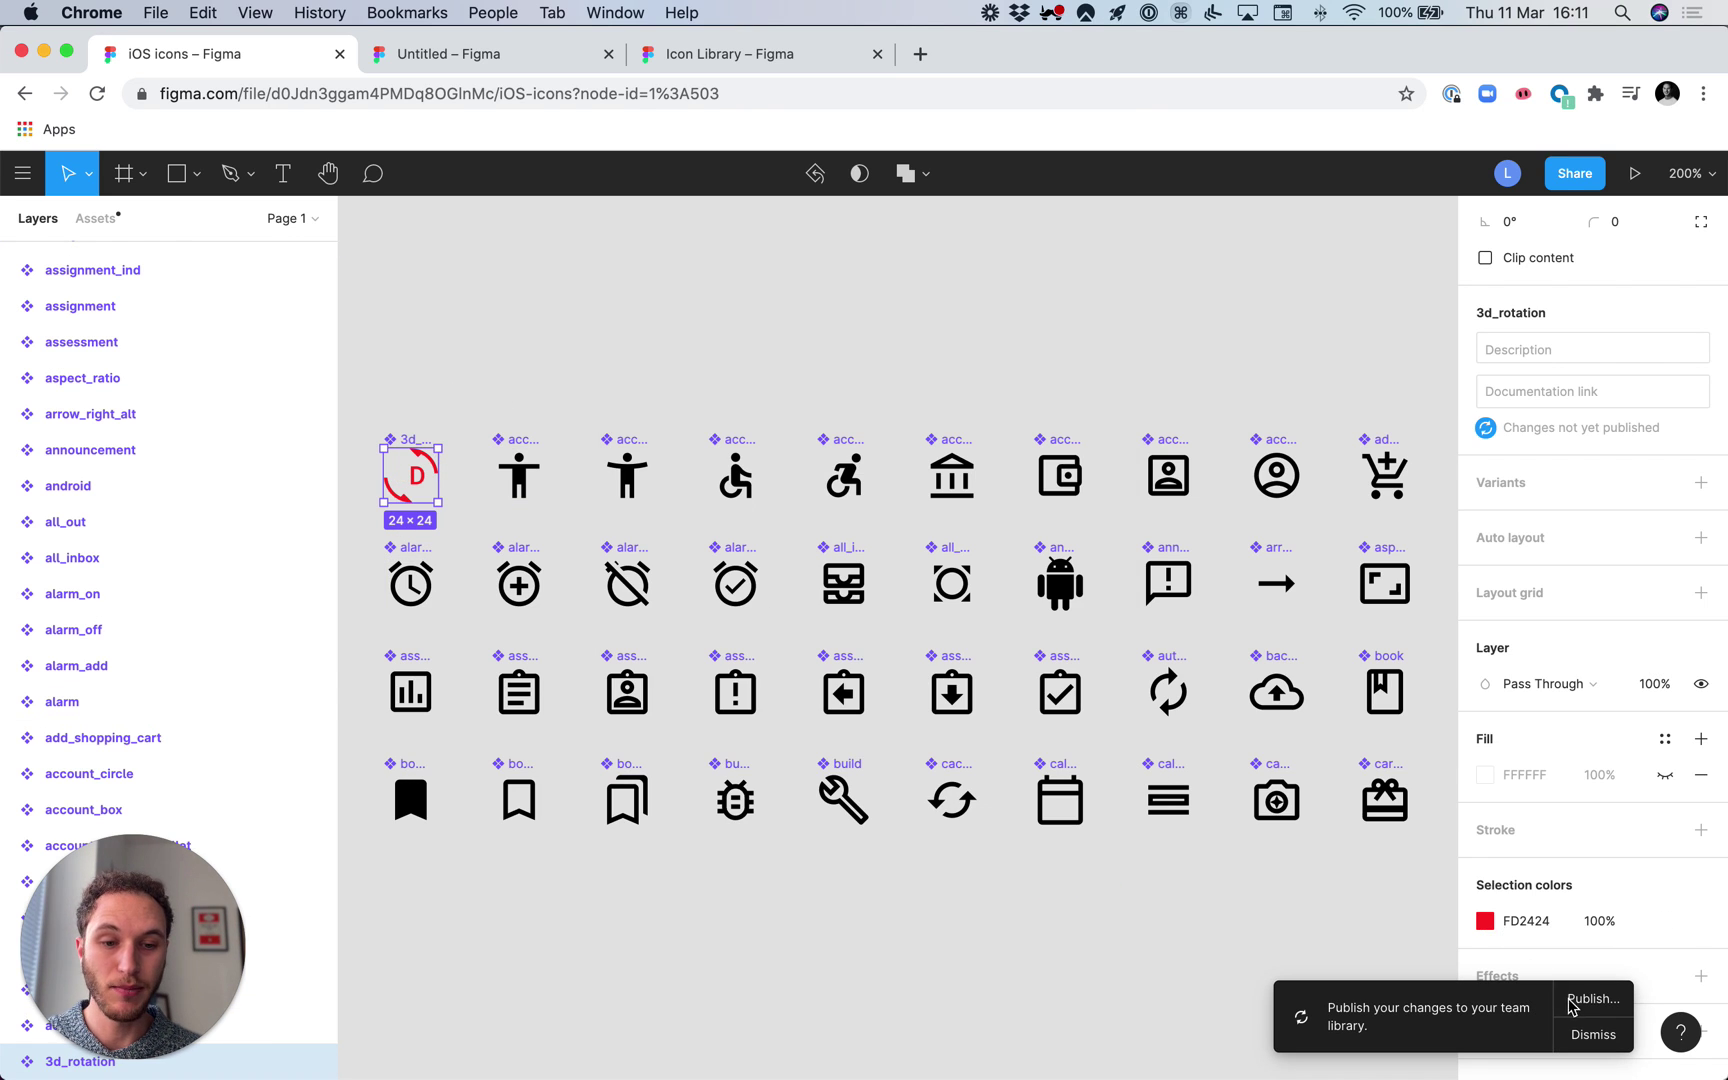
pyautogui.click(1571, 1003)
pyautogui.write('Inherited overrides')
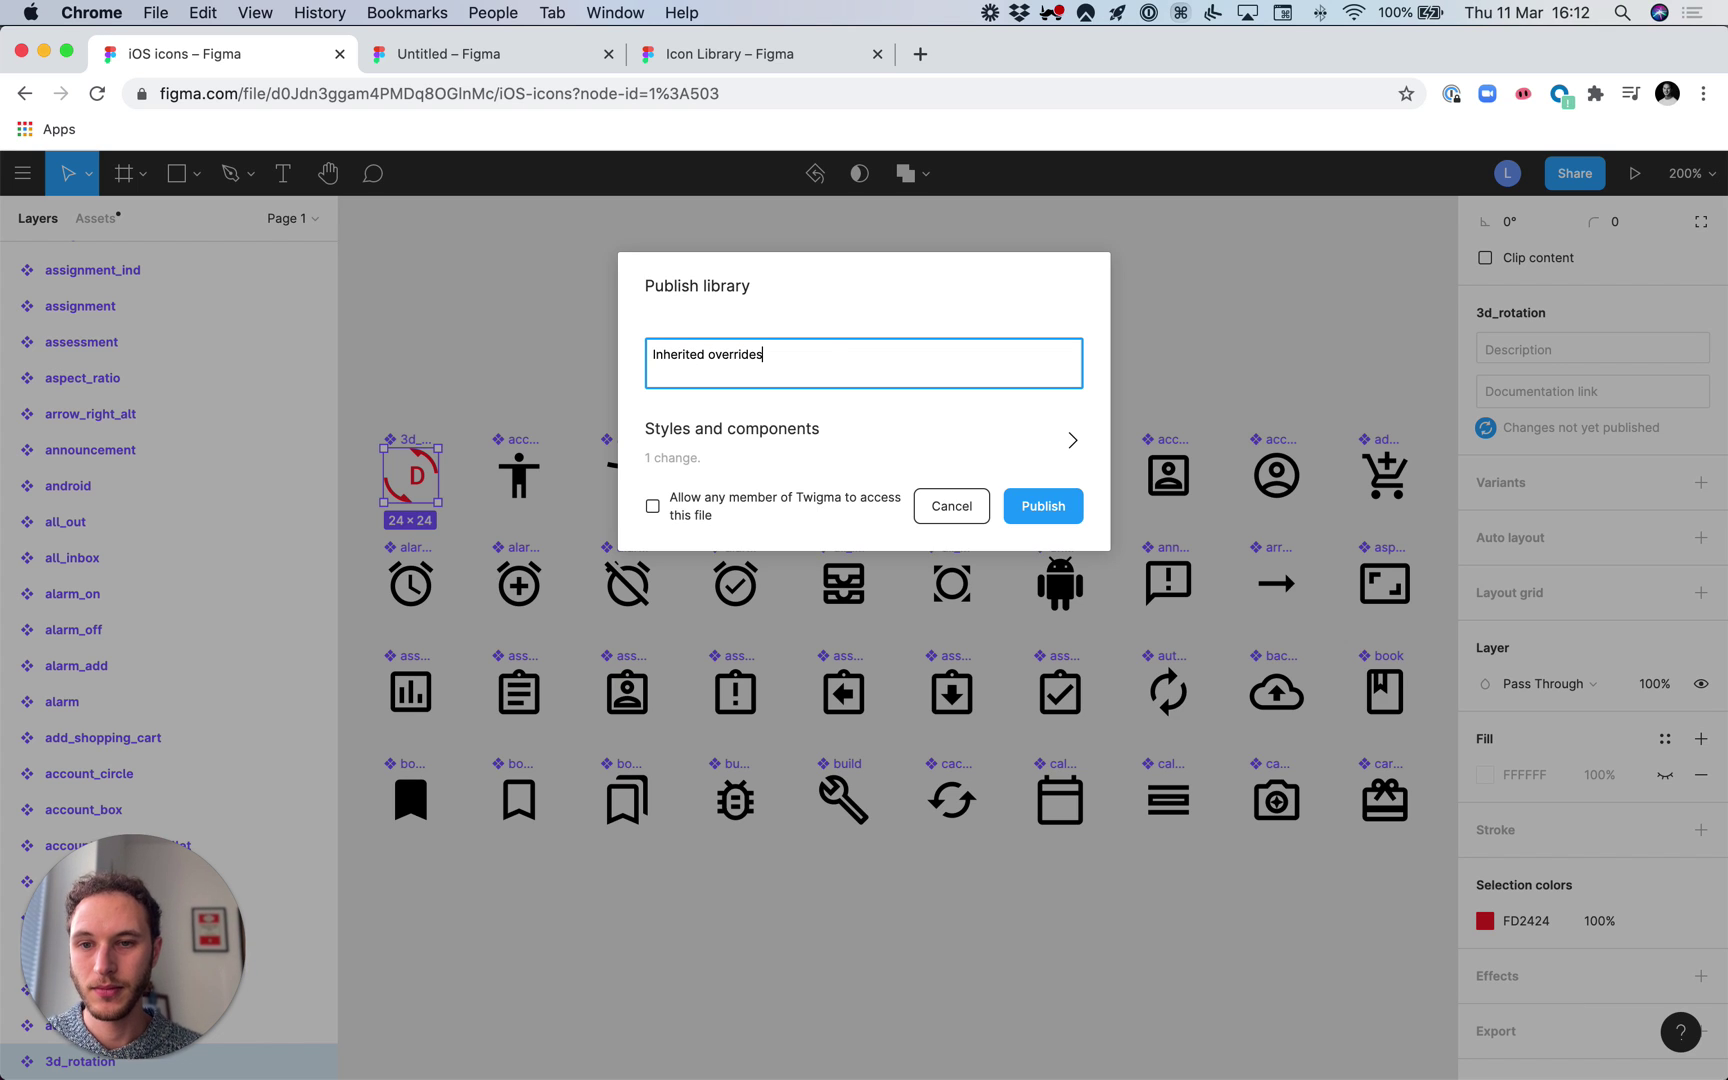
pyautogui.press('Return')
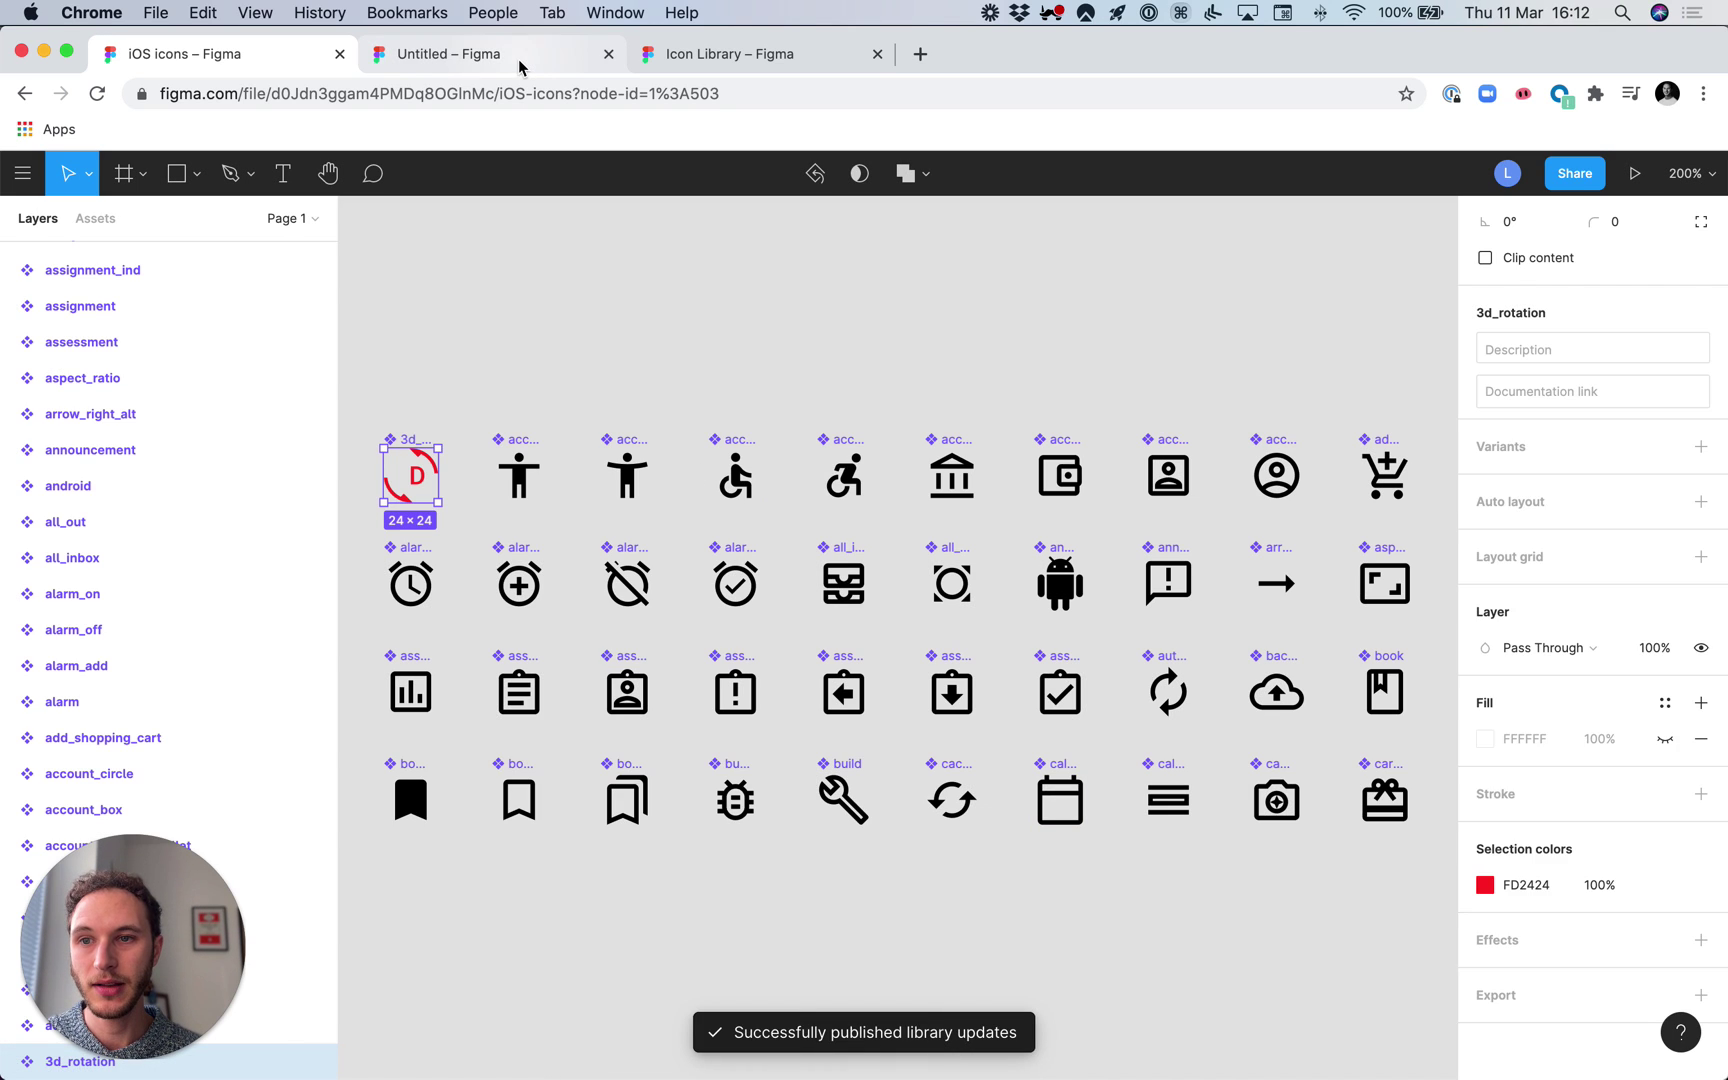
# Apply all component updates in the Untitled file so the icon shows only the D
pyautogui.click(521, 64)
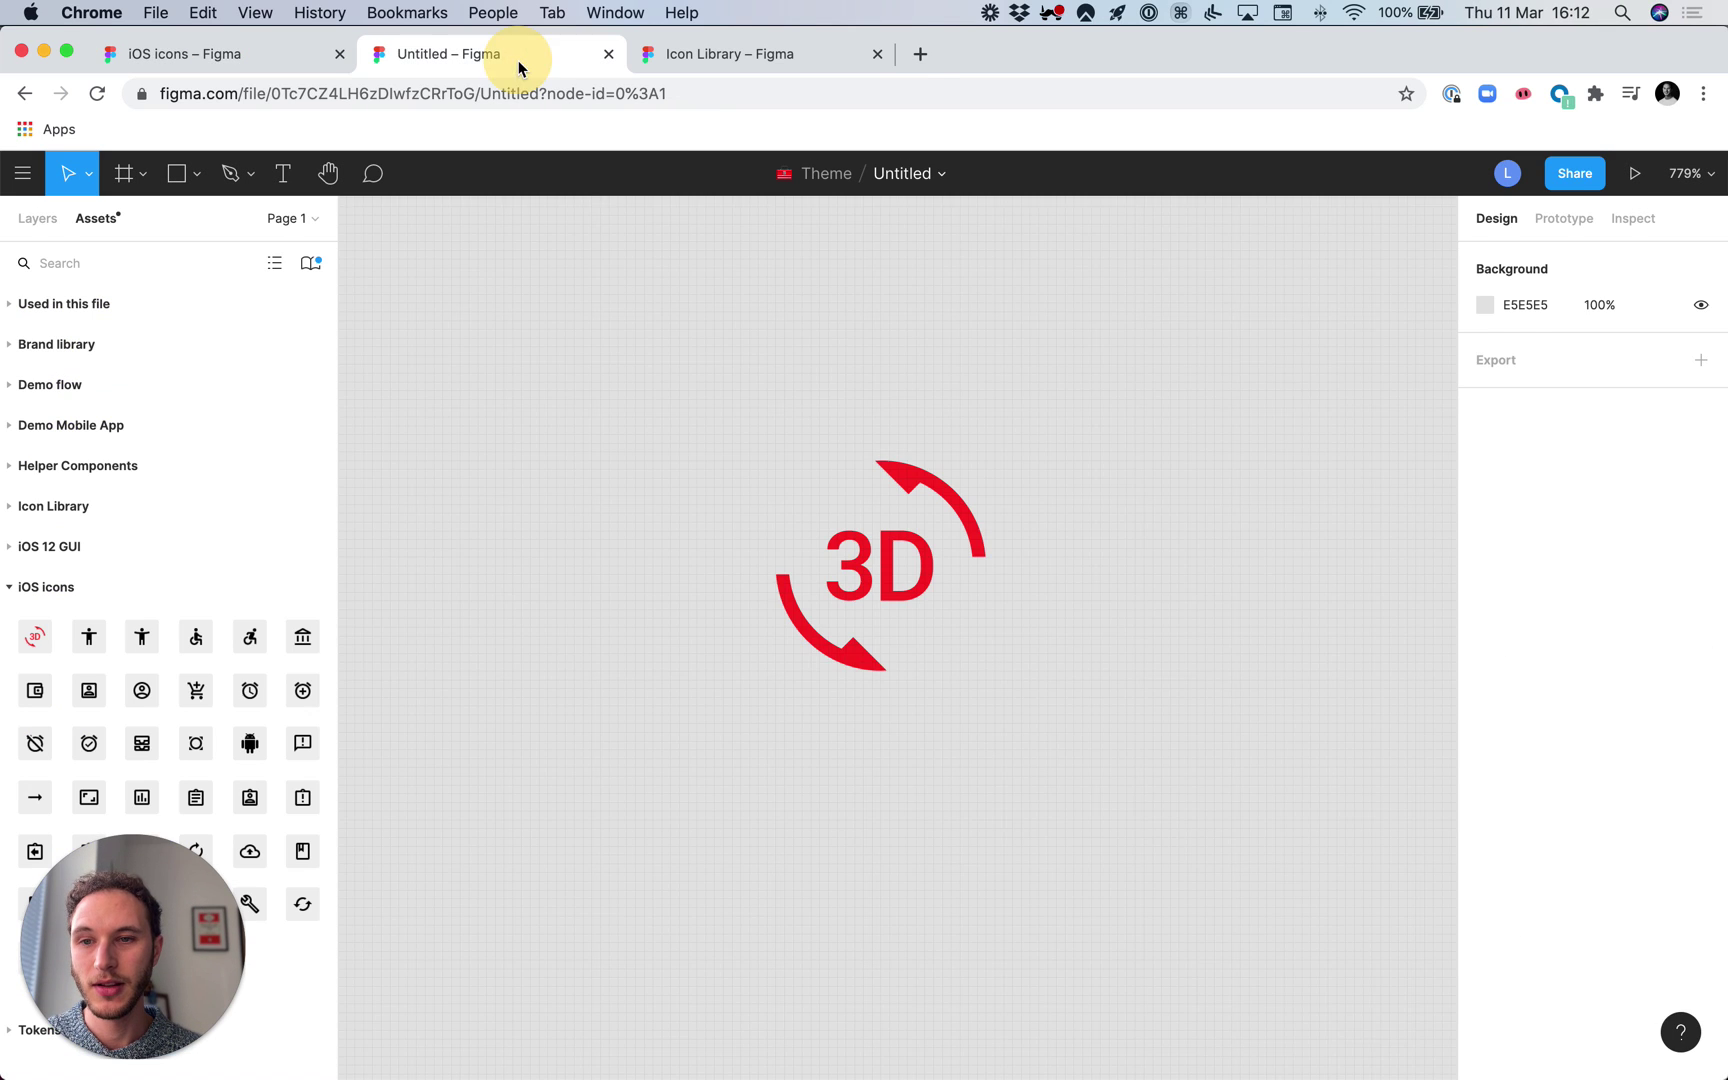
pyautogui.click(1610, 1002)
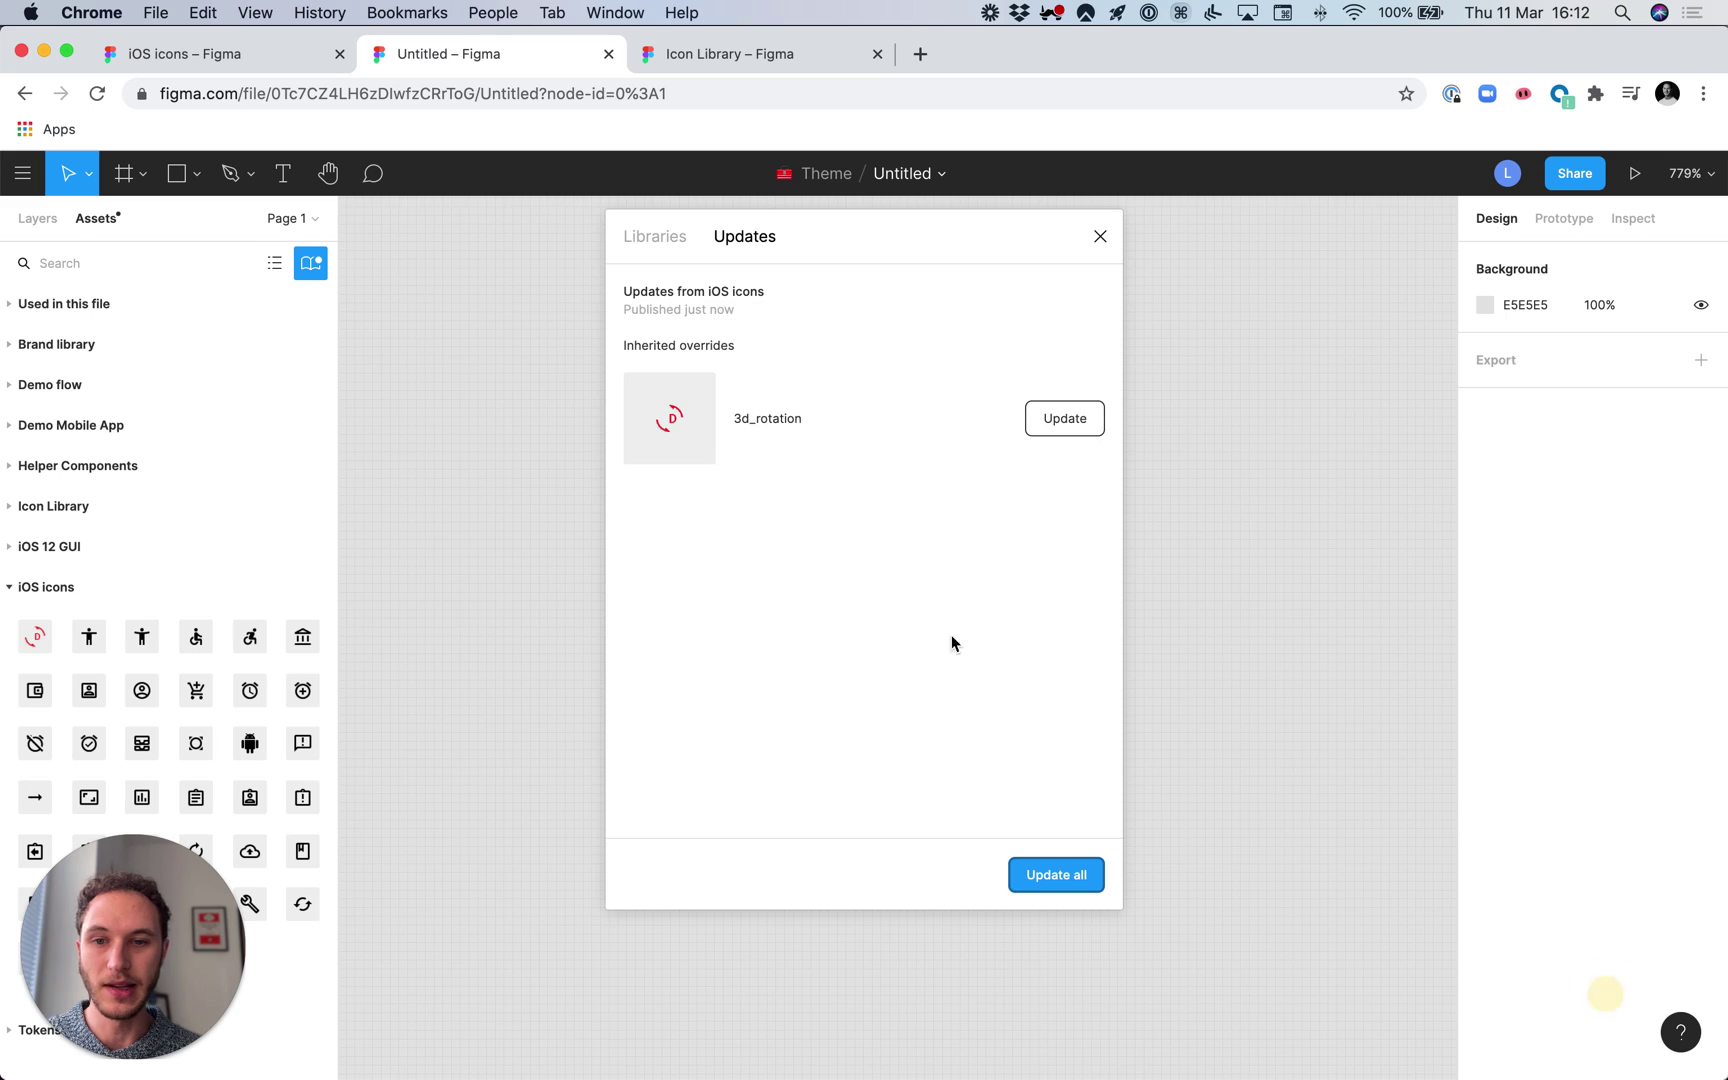
pyautogui.click(1029, 875)
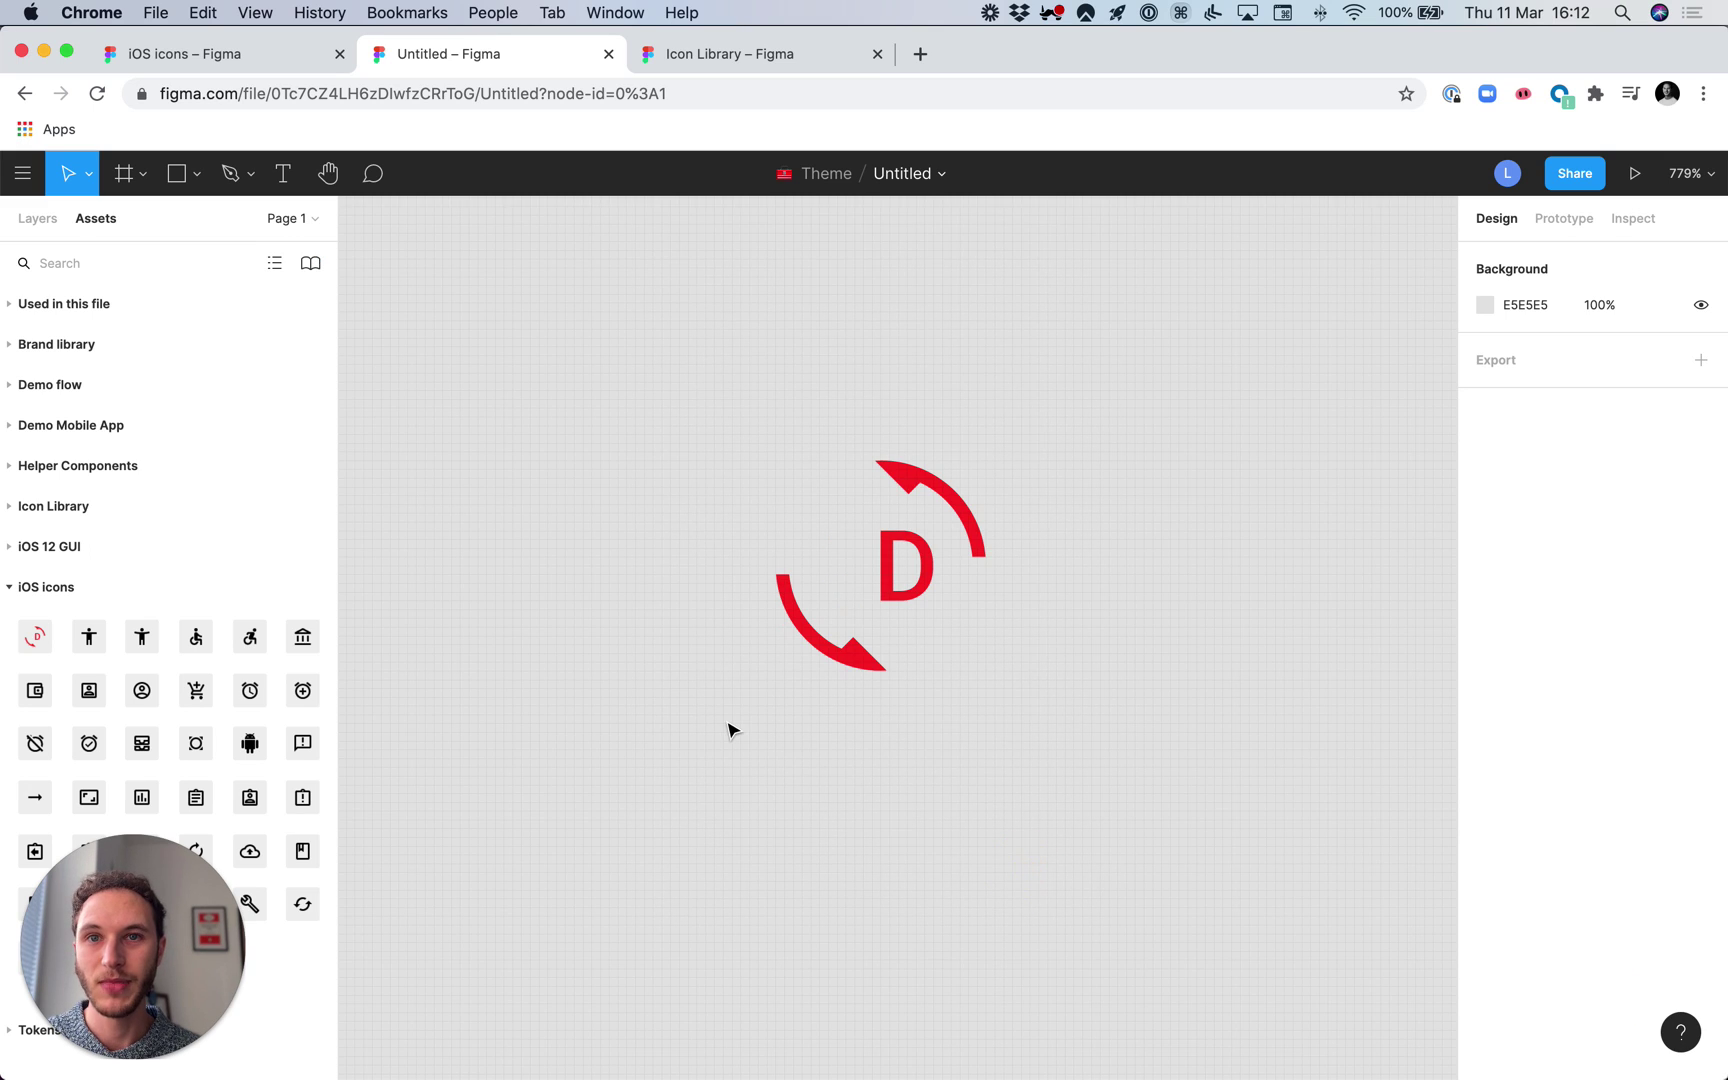